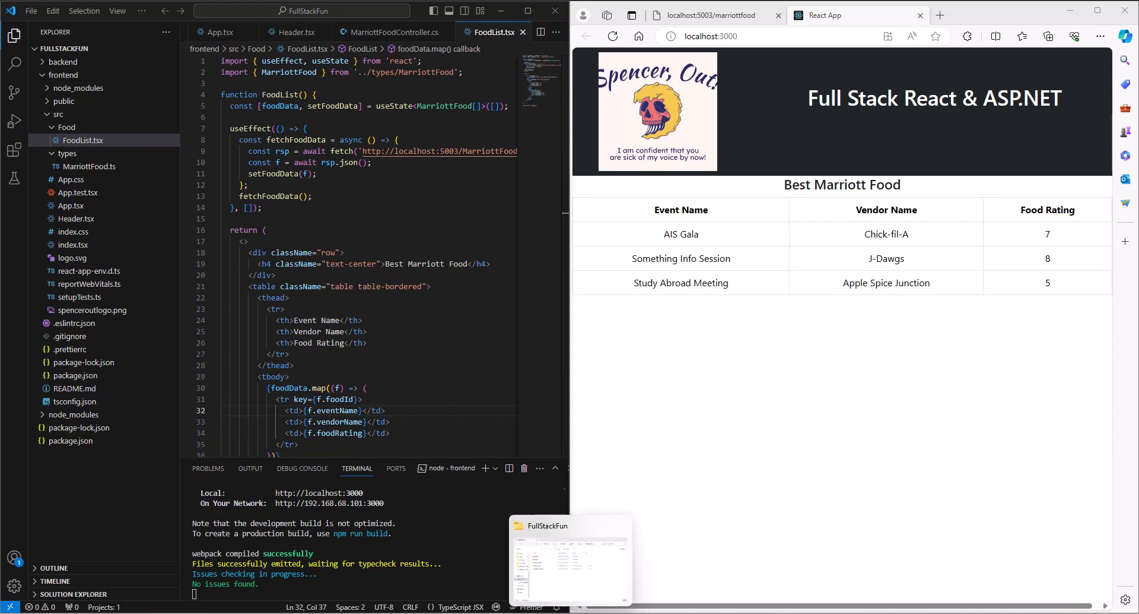
# - Inspect the contents of the backend APIFun folder in File Explorer and check whether hidden items are shown
pyautogui.click(571, 613)
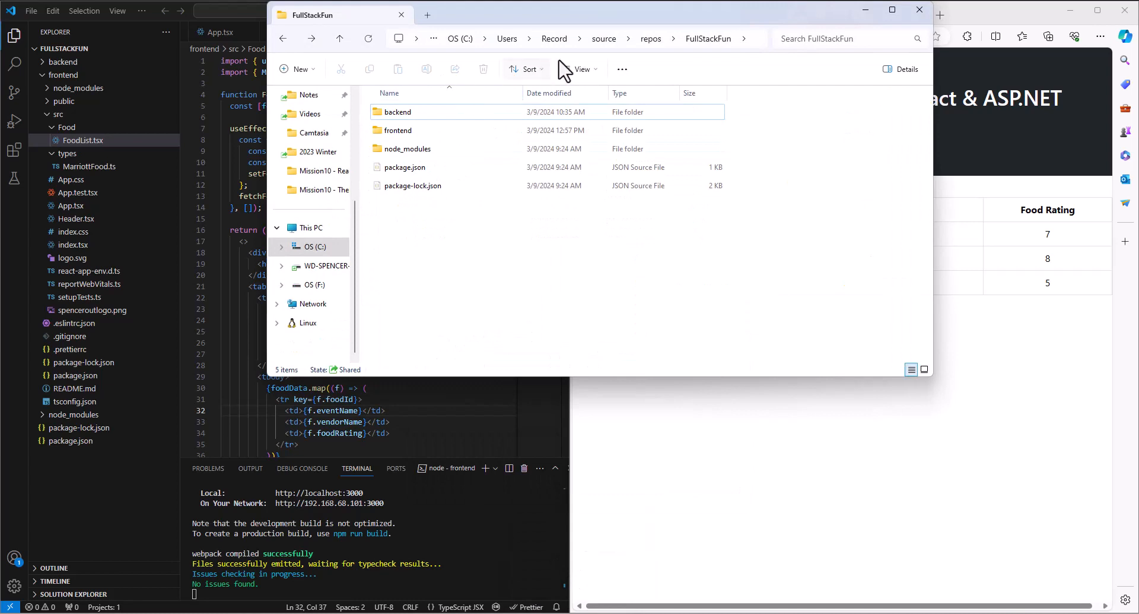
pyautogui.doubleClick(404, 112)
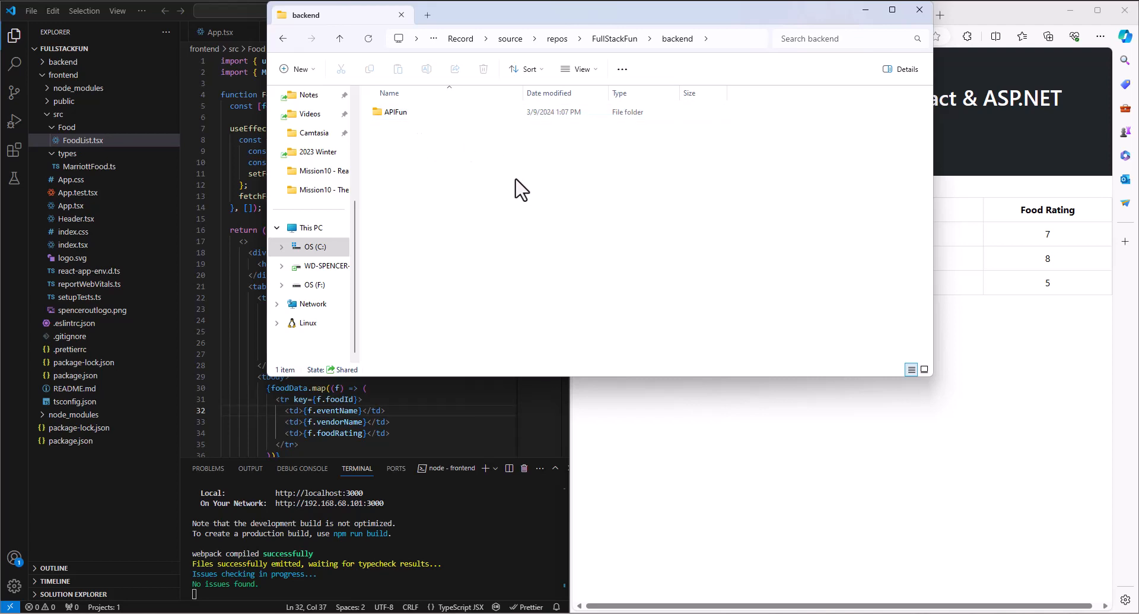
pyautogui.click(398, 113)
pyautogui.doubleClick(402, 119)
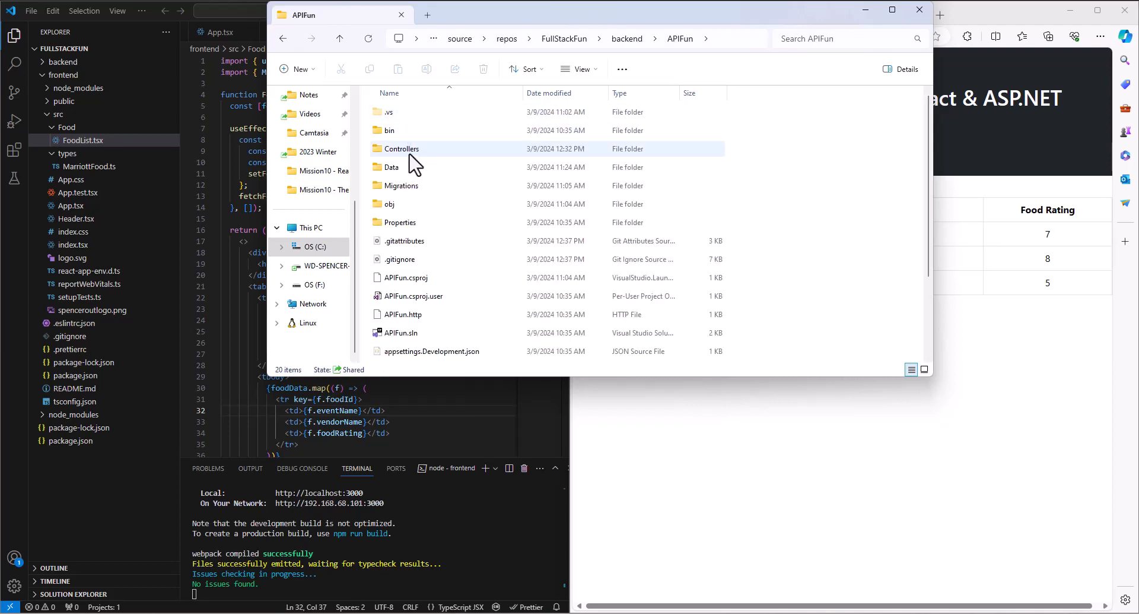
pyautogui.click(590, 73)
pyautogui.moveTo(593, 294)
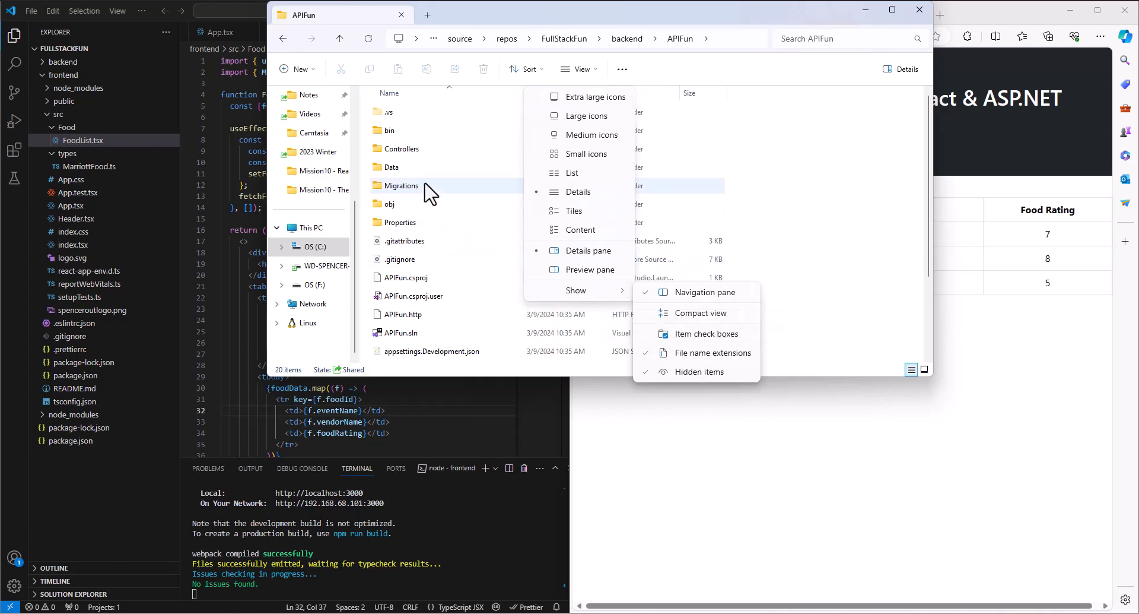
pyautogui.click(280, 43)
pyautogui.click(284, 41)
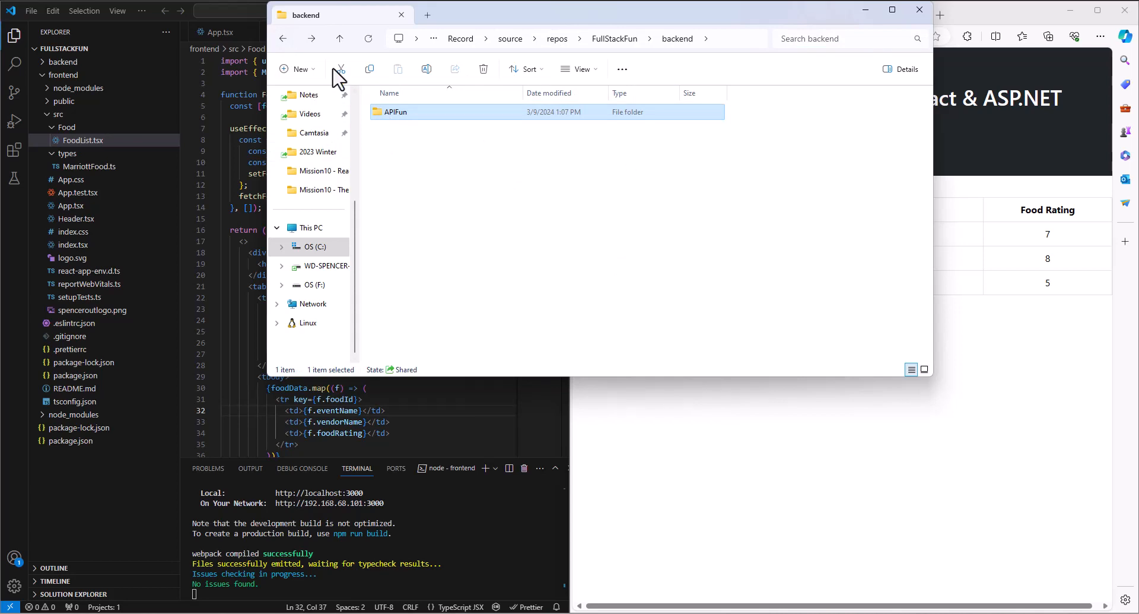
pyautogui.click(284, 40)
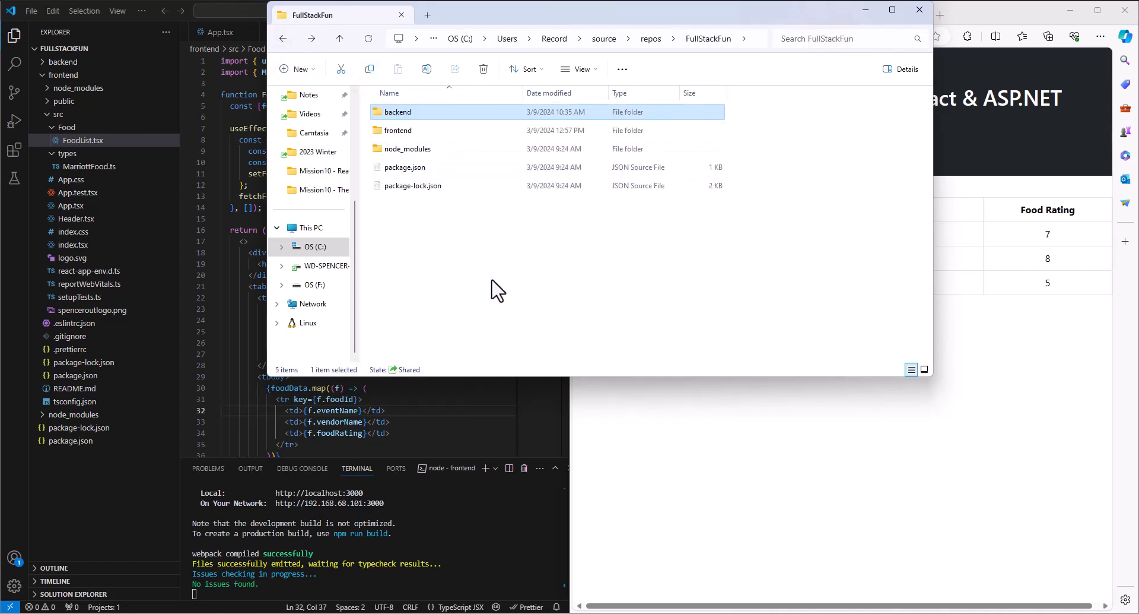
# - Check the frontend and backend APIFun folders for an existing .git folder, finishing by closing File Explorer
pyautogui.doubleClick(393, 129)
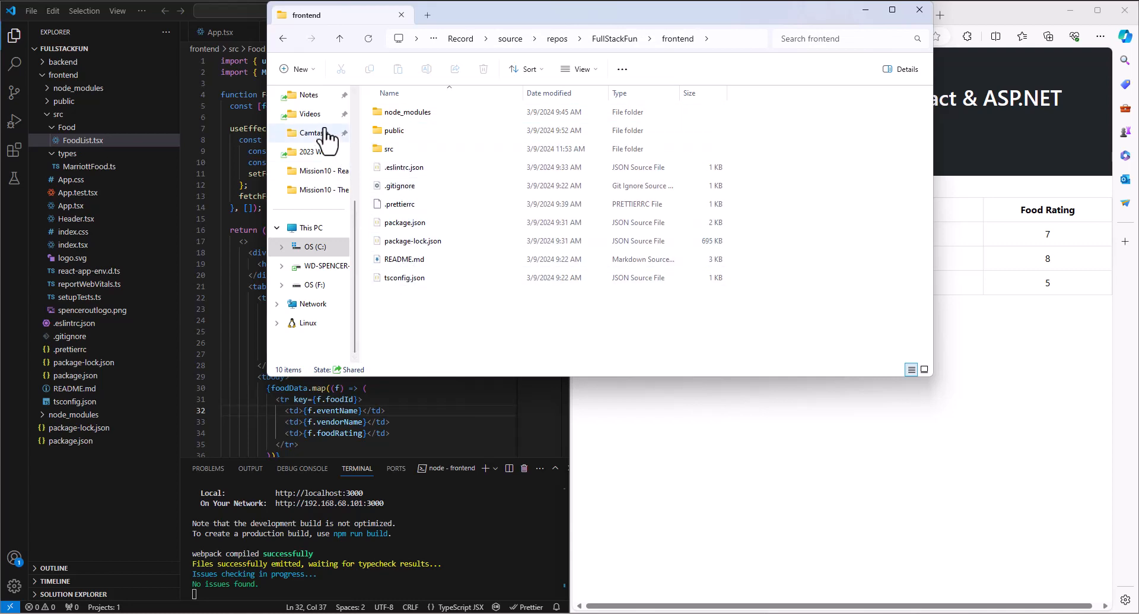
pyautogui.click(282, 39)
pyautogui.doubleClick(389, 112)
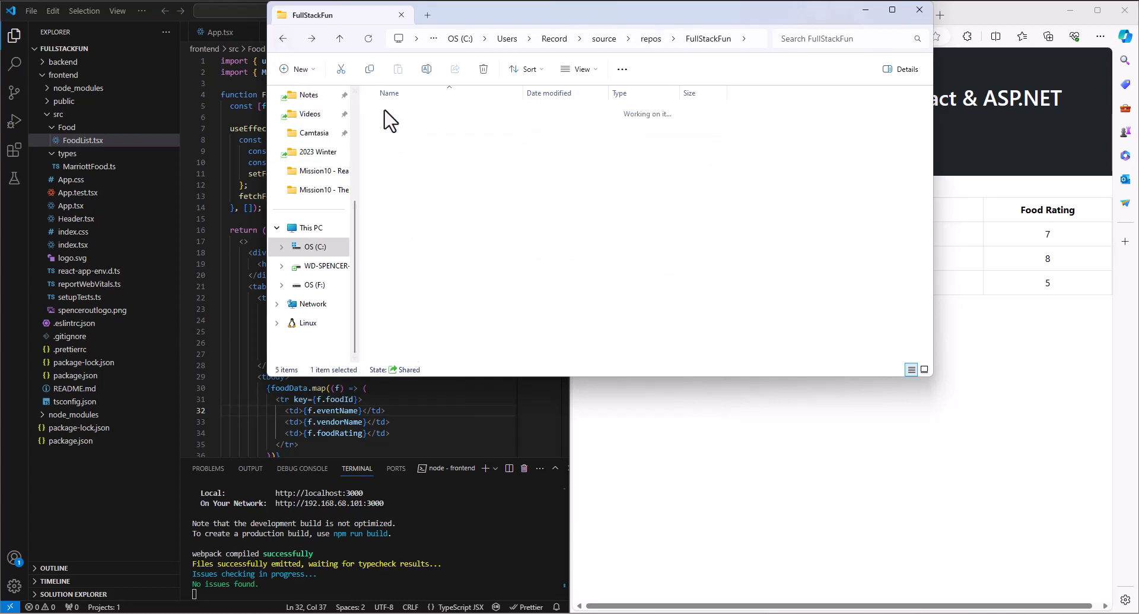
pyautogui.doubleClick(393, 114)
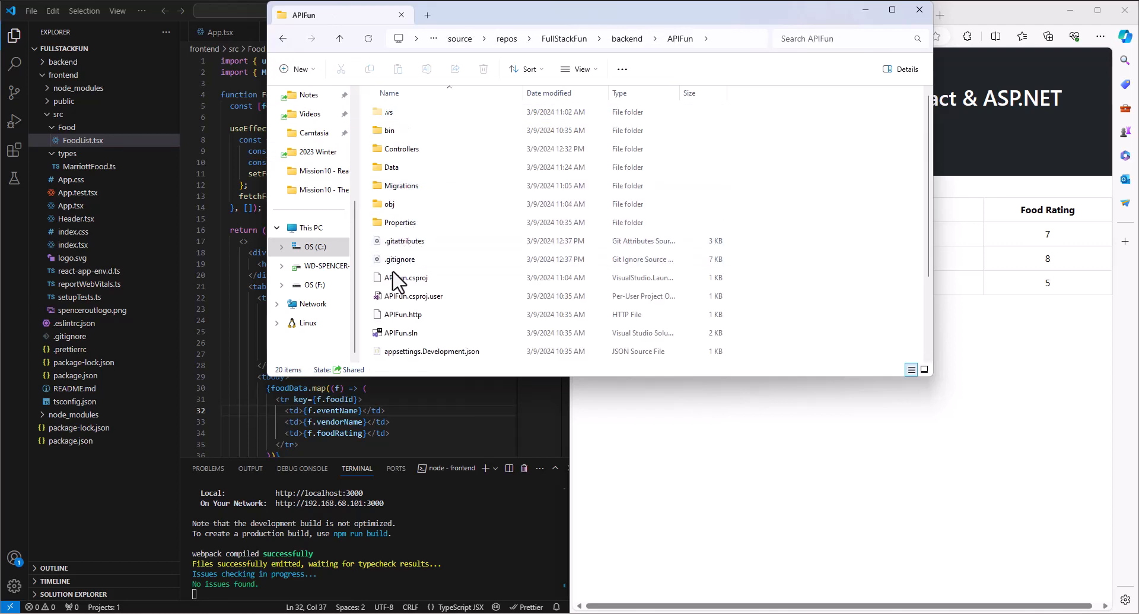
pyautogui.click(385, 115)
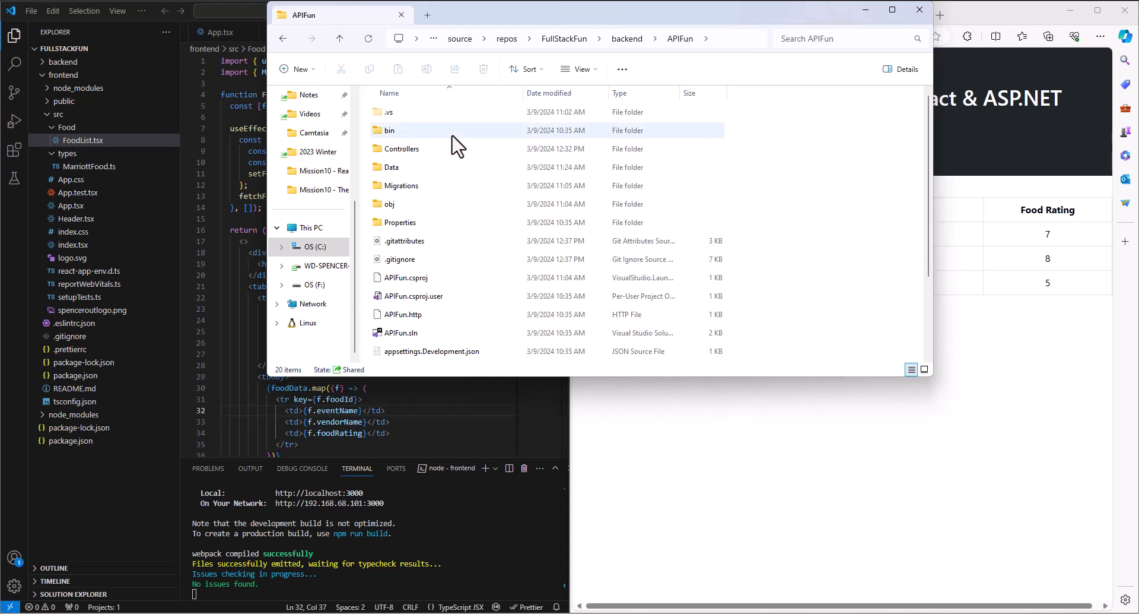
pyautogui.click(283, 38)
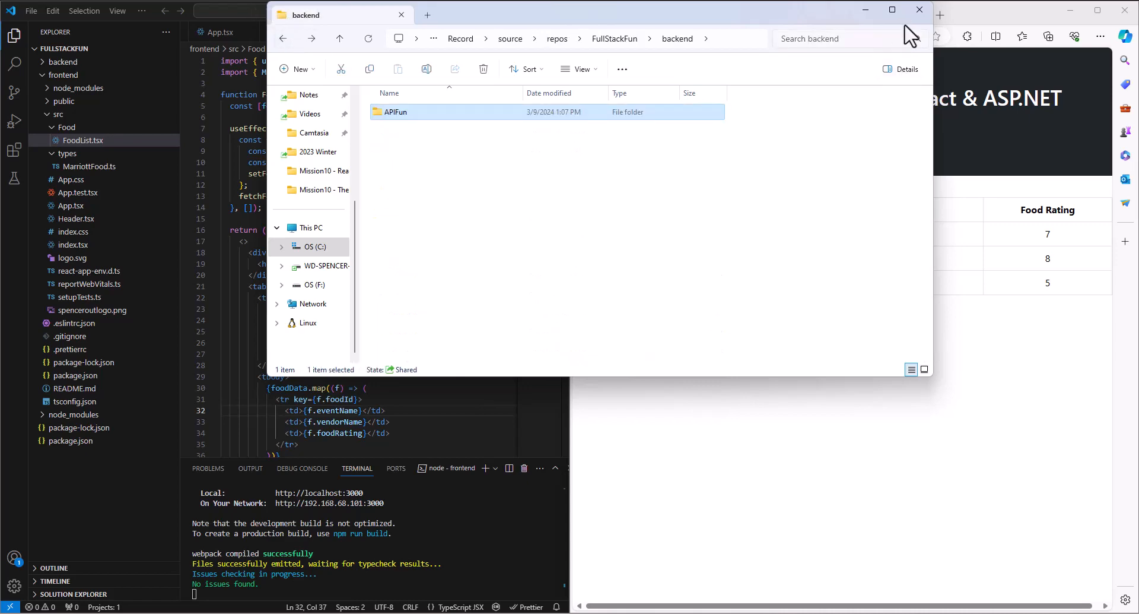
pyautogui.click(921, 9)
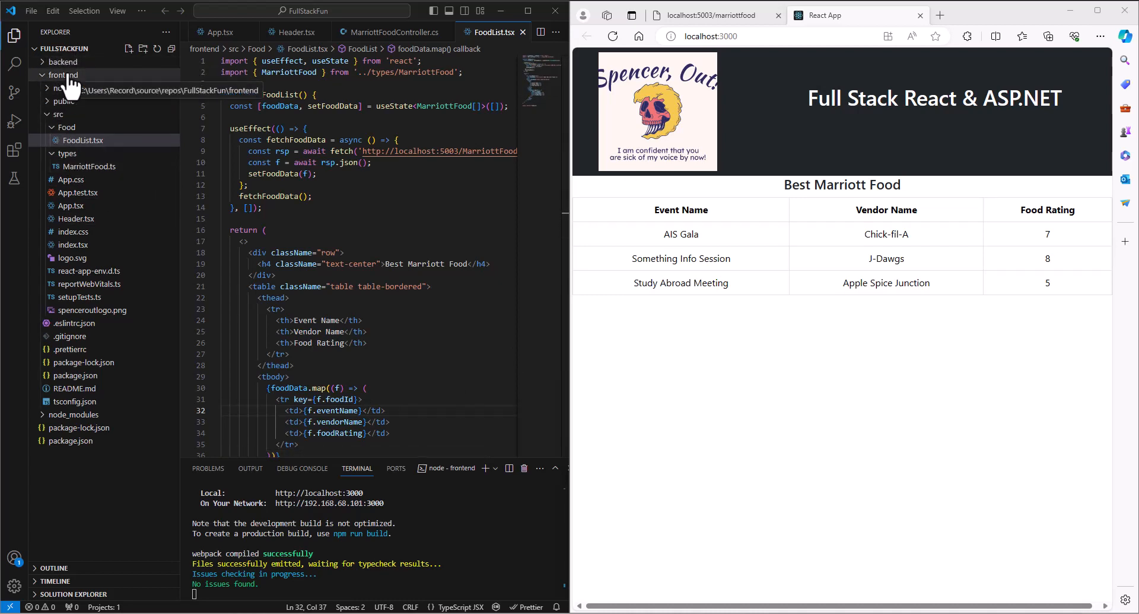
# - Stop the frontend development server running in the VS Code terminal and confirm terminating the batch job
pyautogui.hotkey('ctrl', 'c')
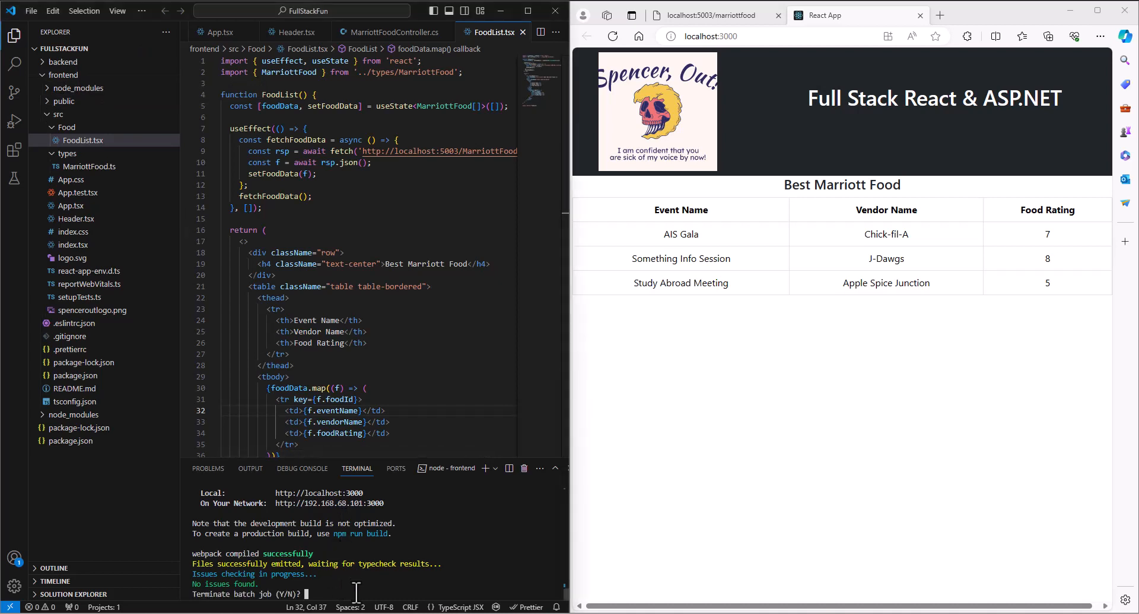
pyautogui.write('y')
pyautogui.press('Return')
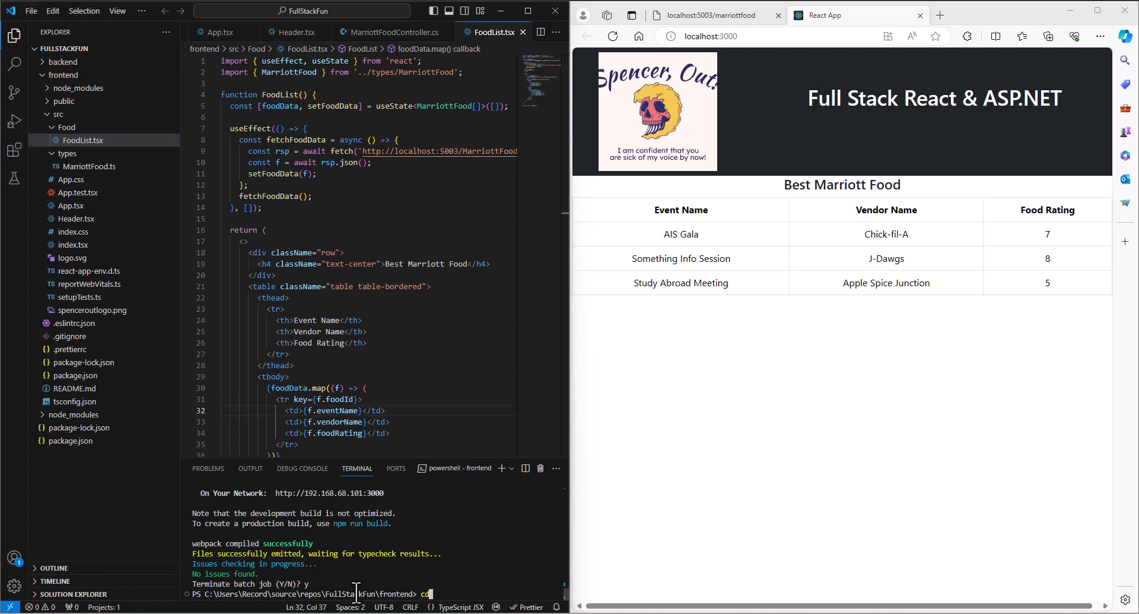
# - Initialize a Git repository in the parent FullStackFun folder with git init
pyautogui.write('cd ..')
pyautogui.press('Return')
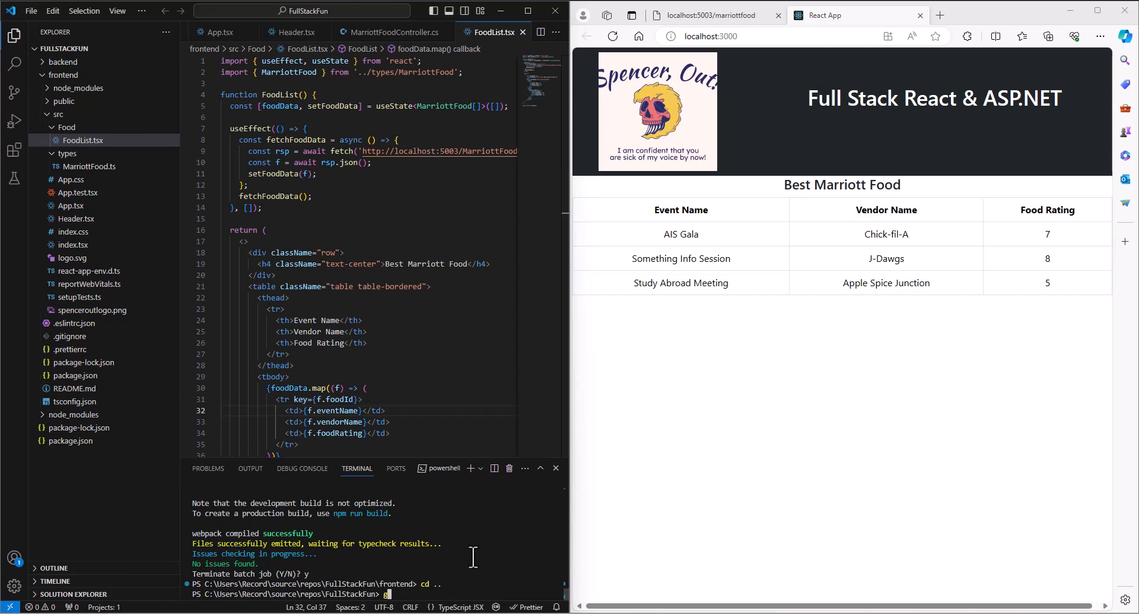
pyautogui.write('git init')
pyautogui.press('Return')
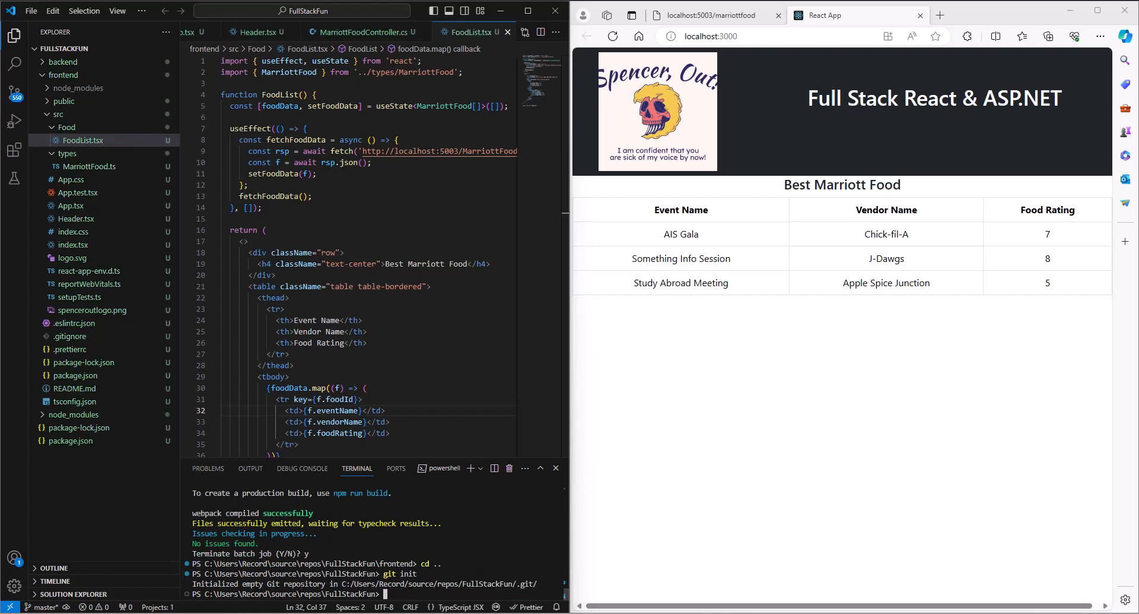
# - Check C:\Users\Record\source\repos\FullStackFun in File Explorer for the new .git folder, and close the window
pyautogui.press('super+e')
pyautogui.scroll(-3, 275, 492)
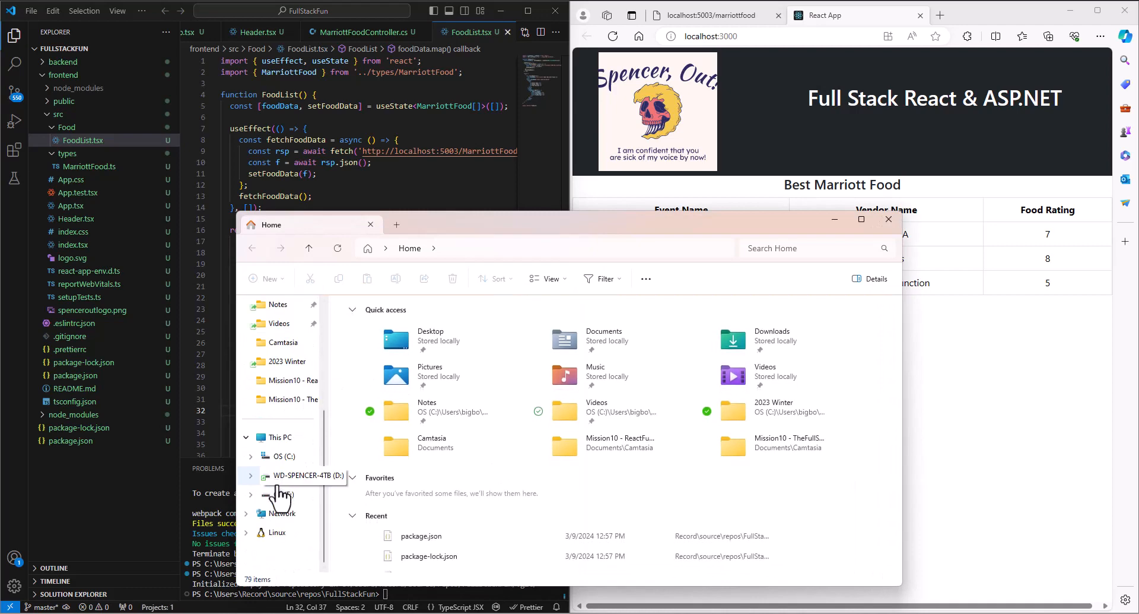
pyautogui.click(284, 456)
pyautogui.scroll(-4, 371, 511)
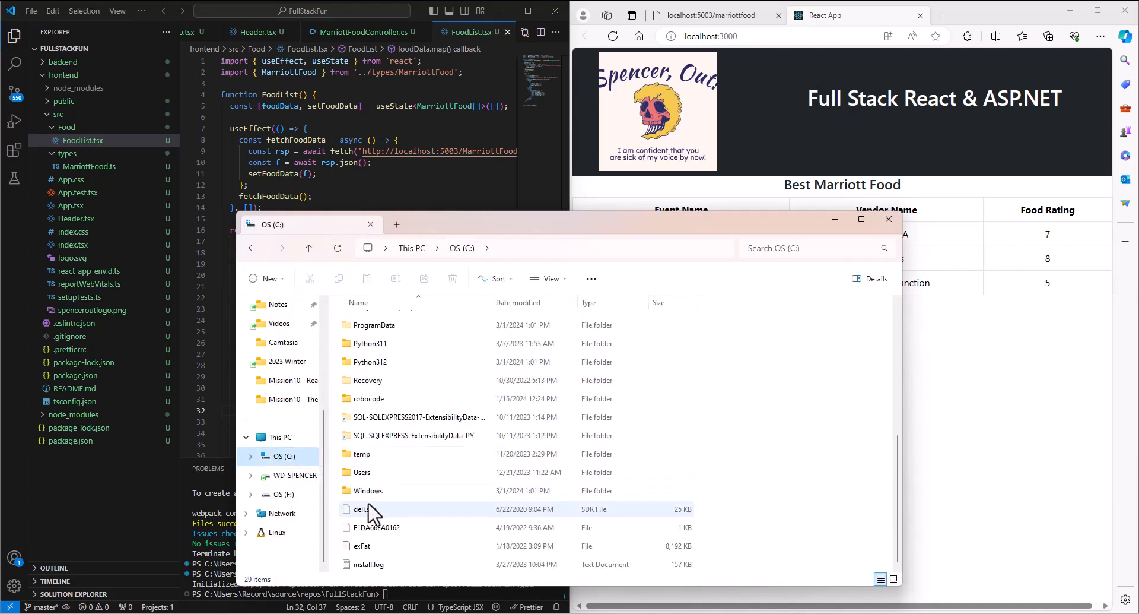
pyautogui.doubleClick(363, 473)
pyautogui.doubleClick(368, 444)
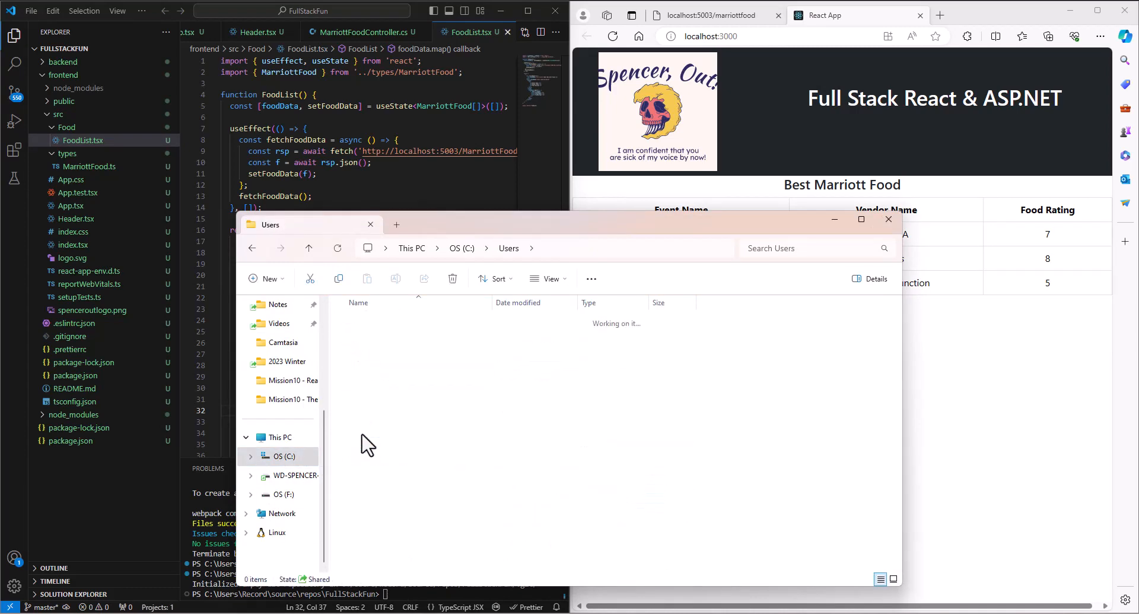
pyautogui.scroll(-3, 374, 493)
pyautogui.click(376, 511)
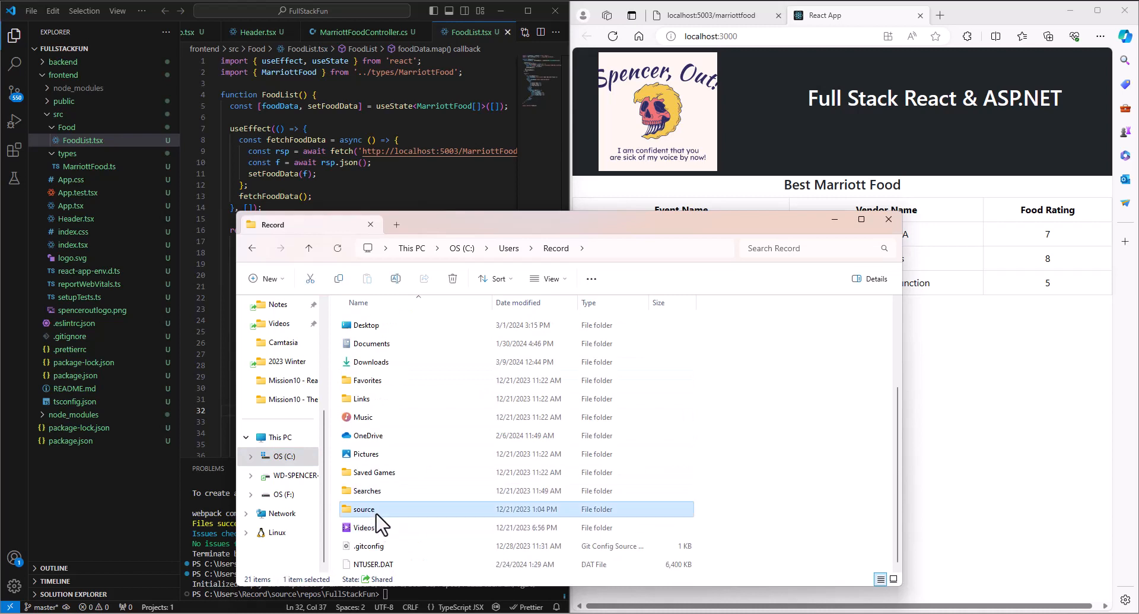
pyautogui.doubleClick(377, 512)
pyautogui.doubleClick(370, 325)
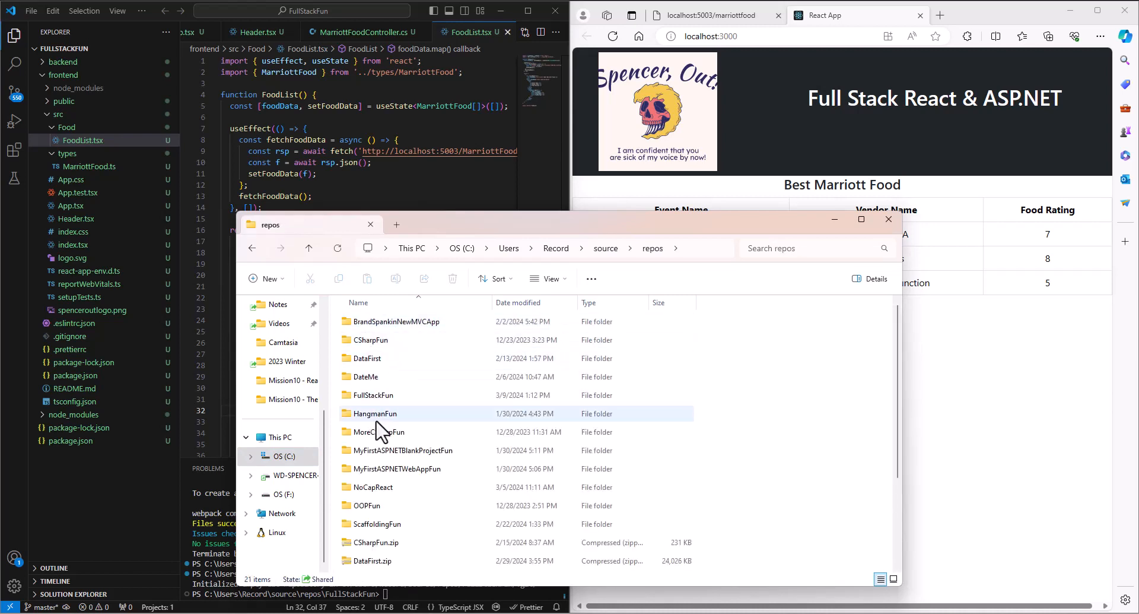
pyautogui.doubleClick(376, 395)
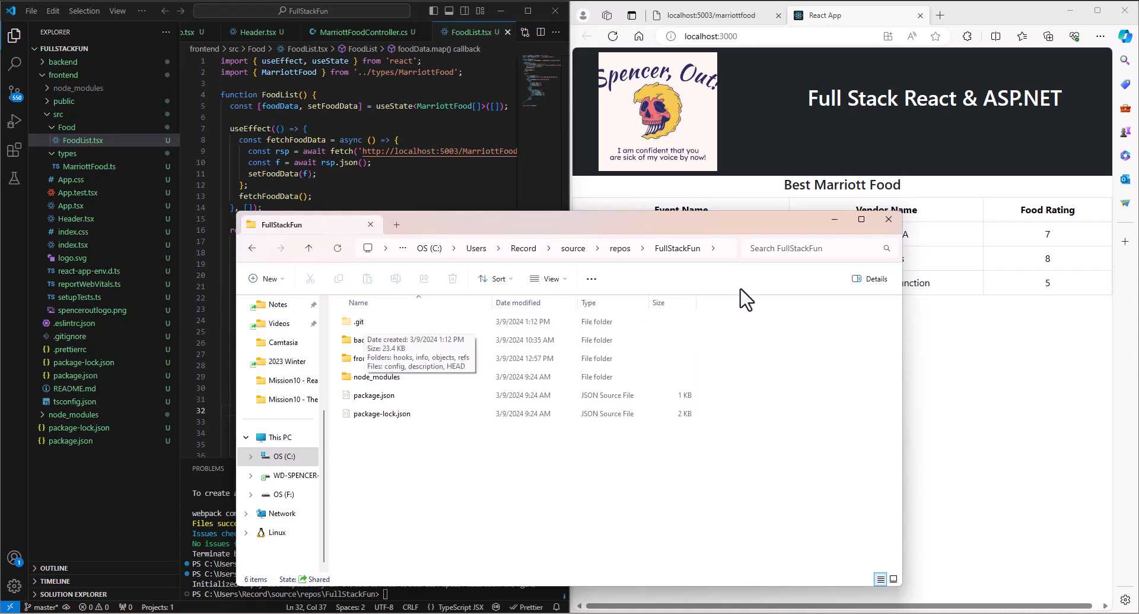
pyautogui.click(888, 219)
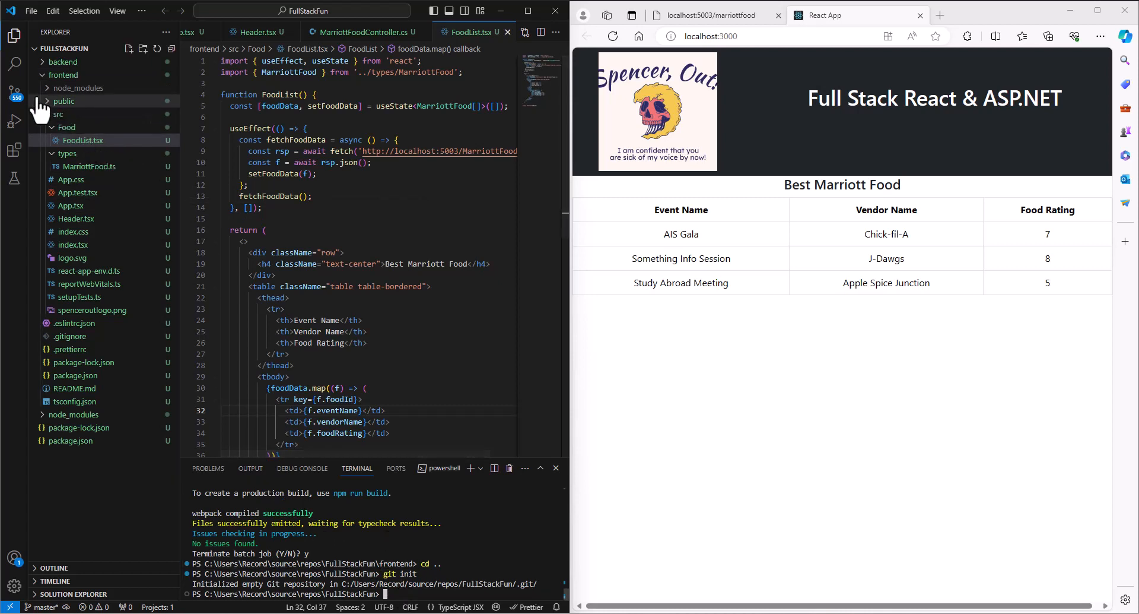
# - Commit and push all changes with the message "A plethora of changes", agreeing to stage everything directly
pyautogui.click(20, 101)
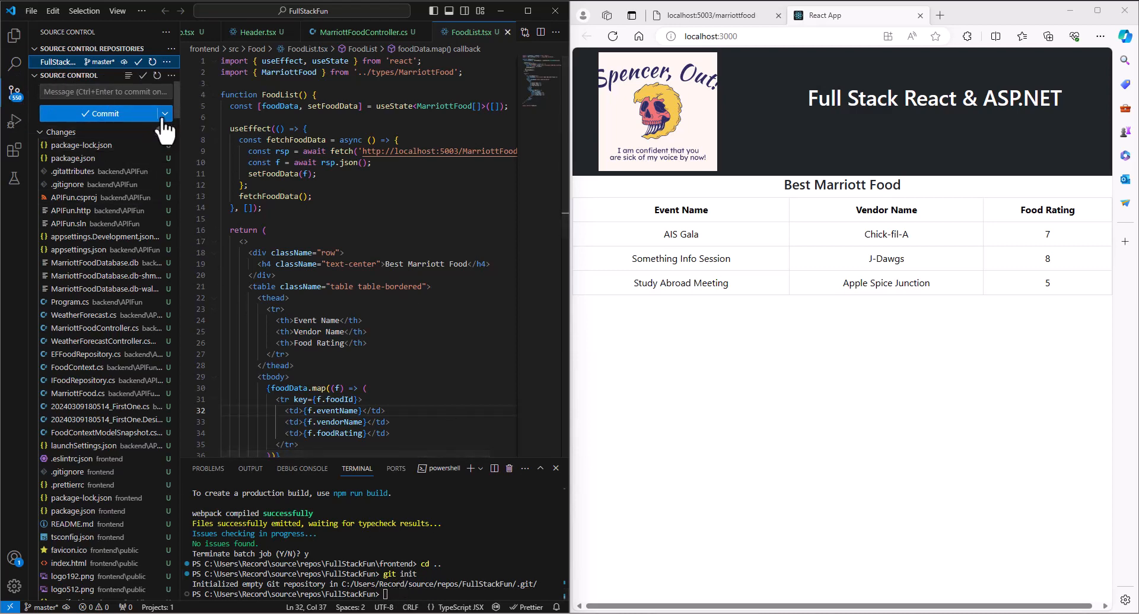
pyautogui.click(105, 93)
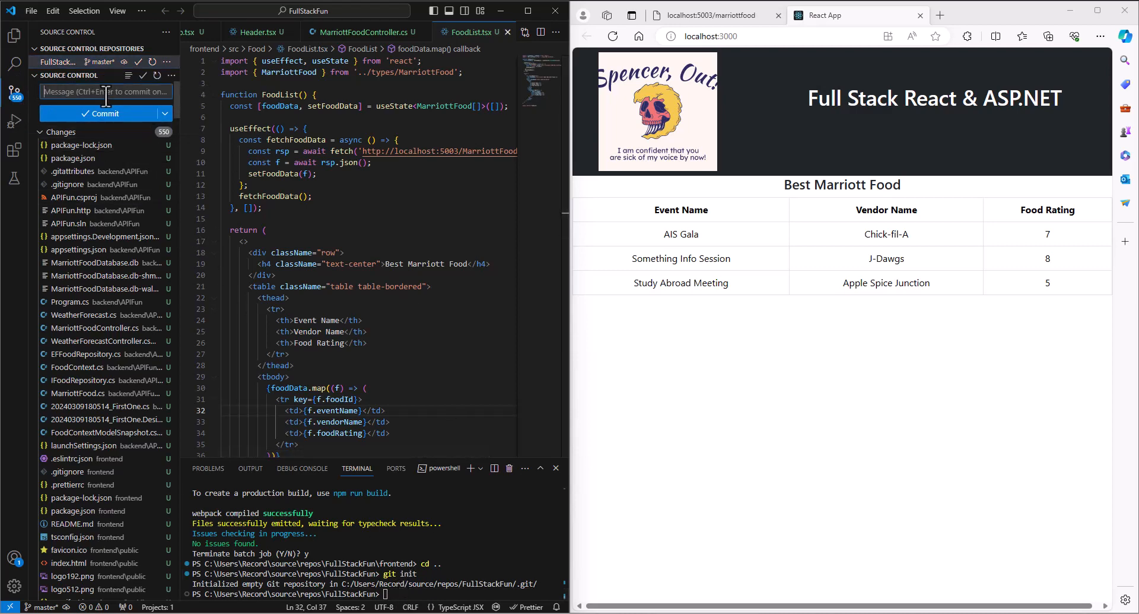
pyautogui.write('A plethora of changes')
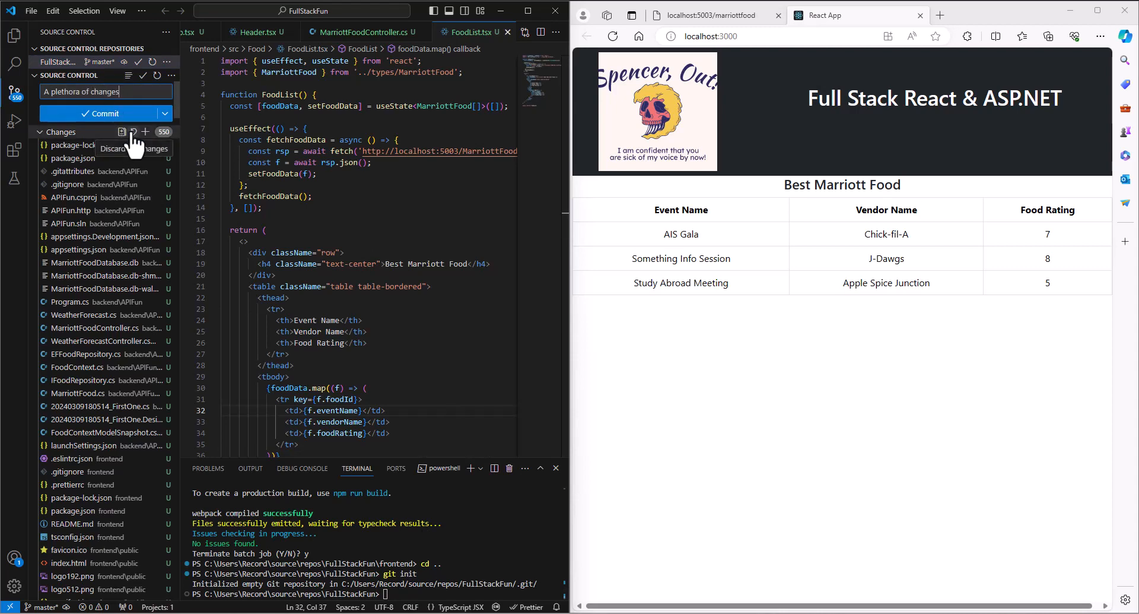
pyautogui.click(165, 114)
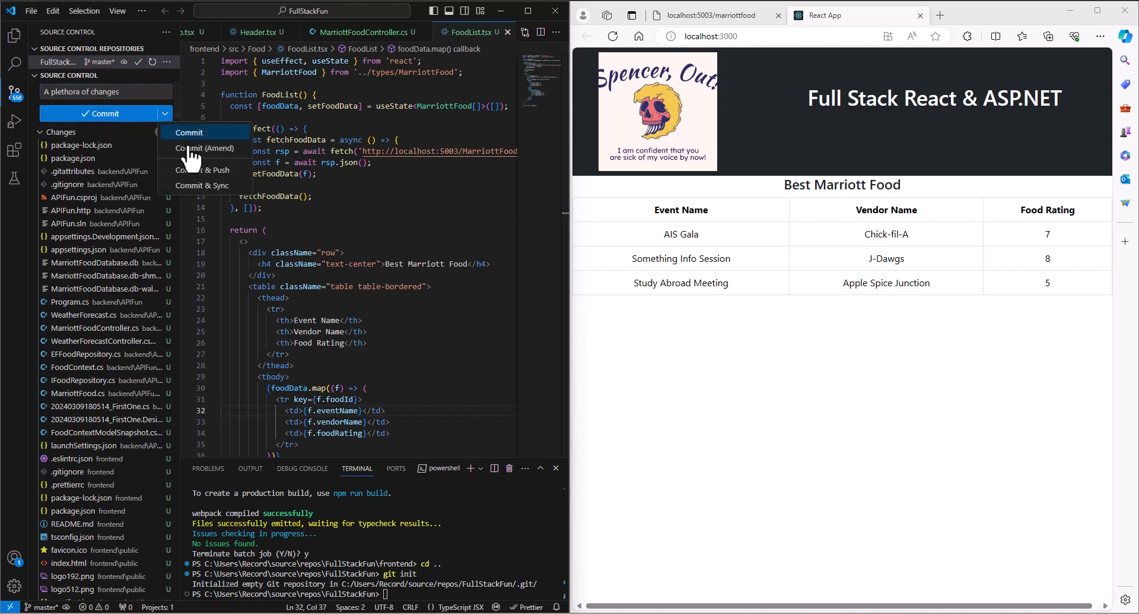
pyautogui.click(196, 180)
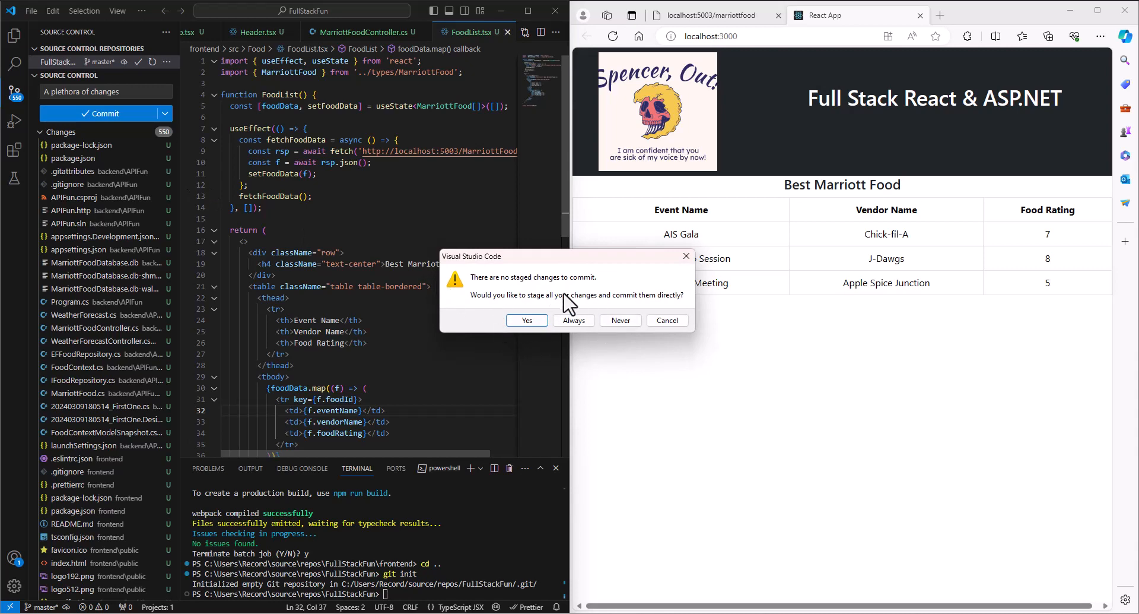
pyautogui.click(540, 318)
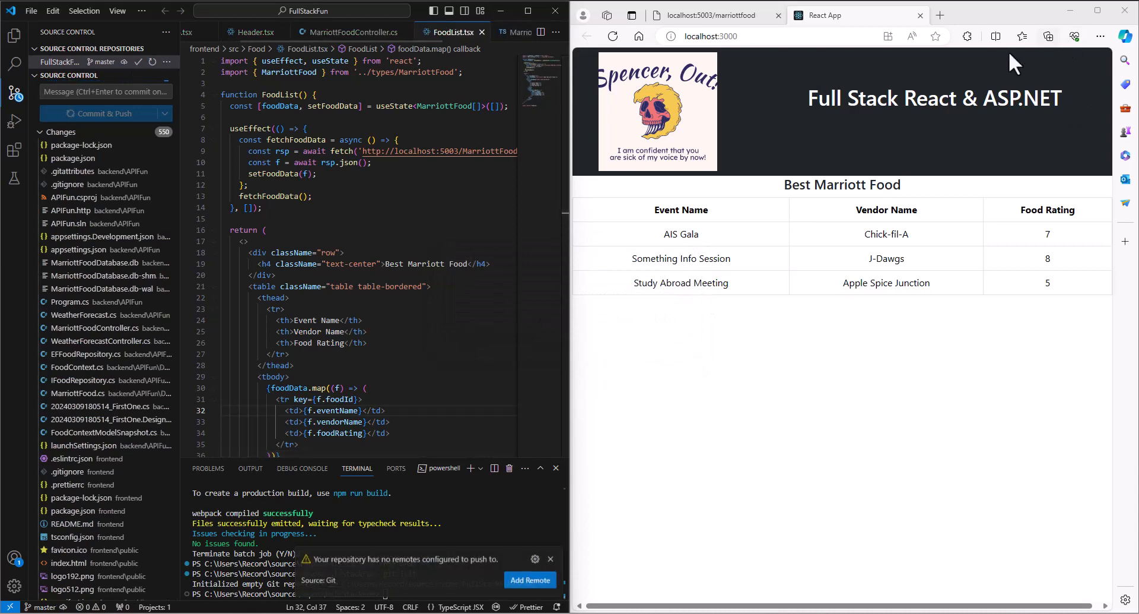
pyautogui.click(530, 579)
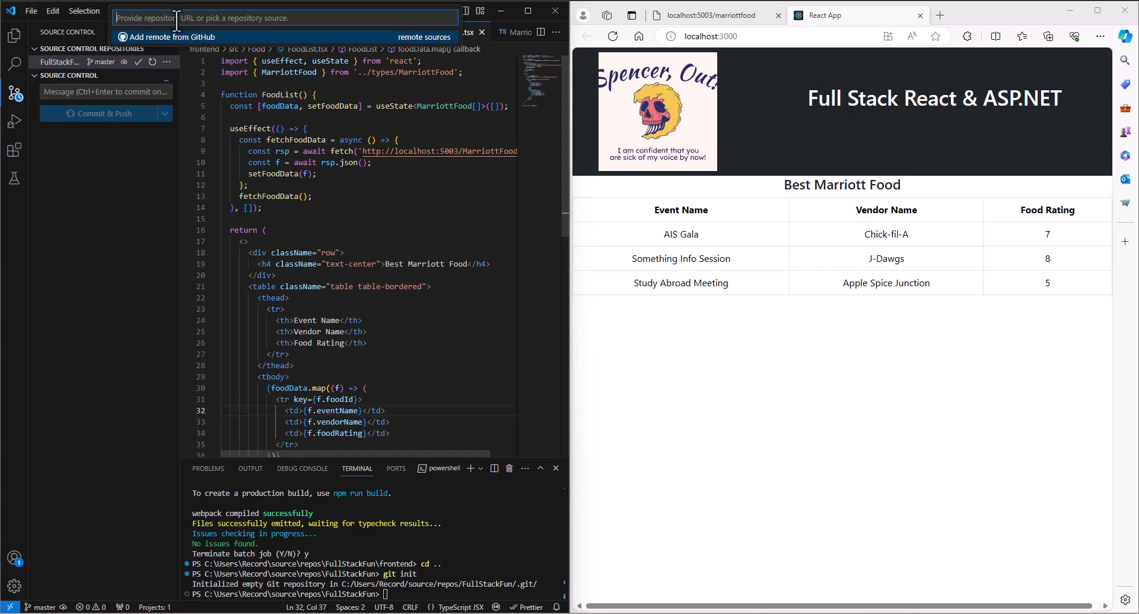
pyautogui.click(528, 10)
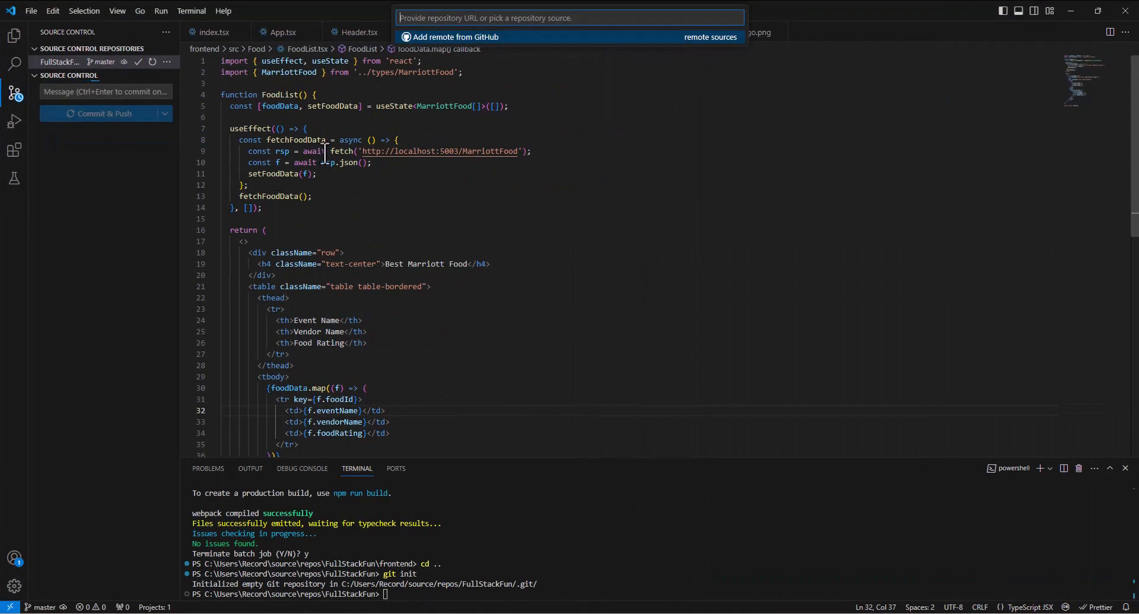
pyautogui.click(485, 47)
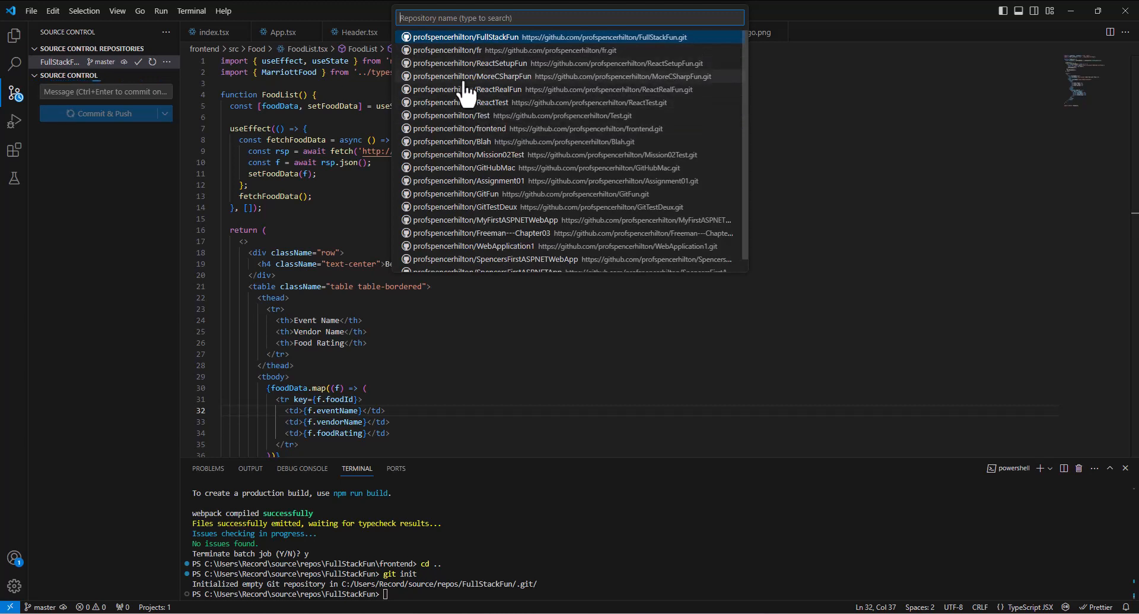
pyautogui.click(473, 43)
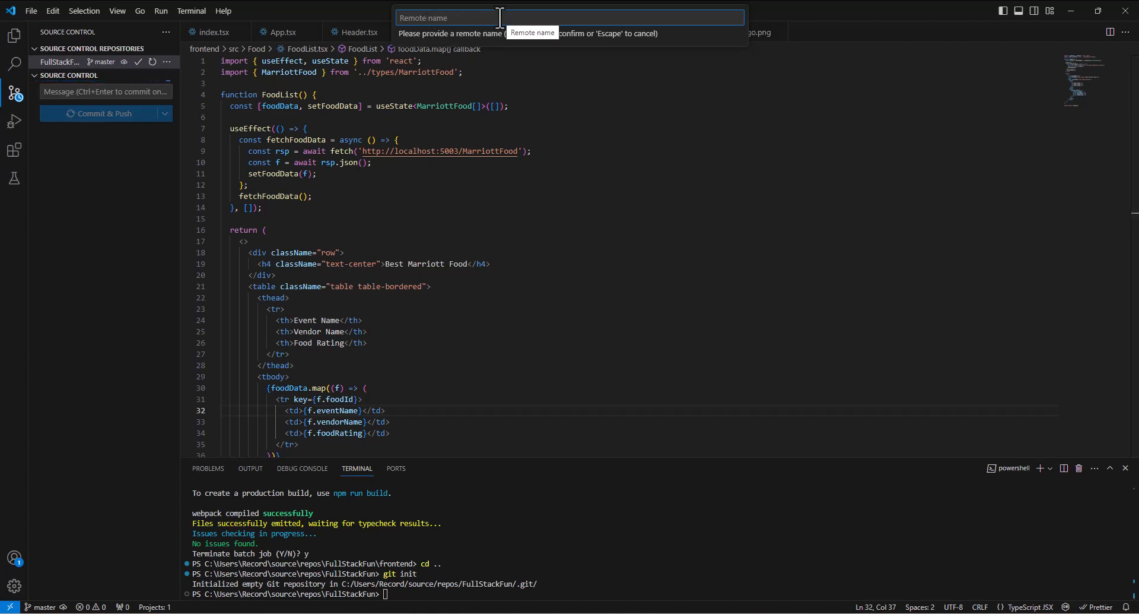
pyautogui.press('Escape')
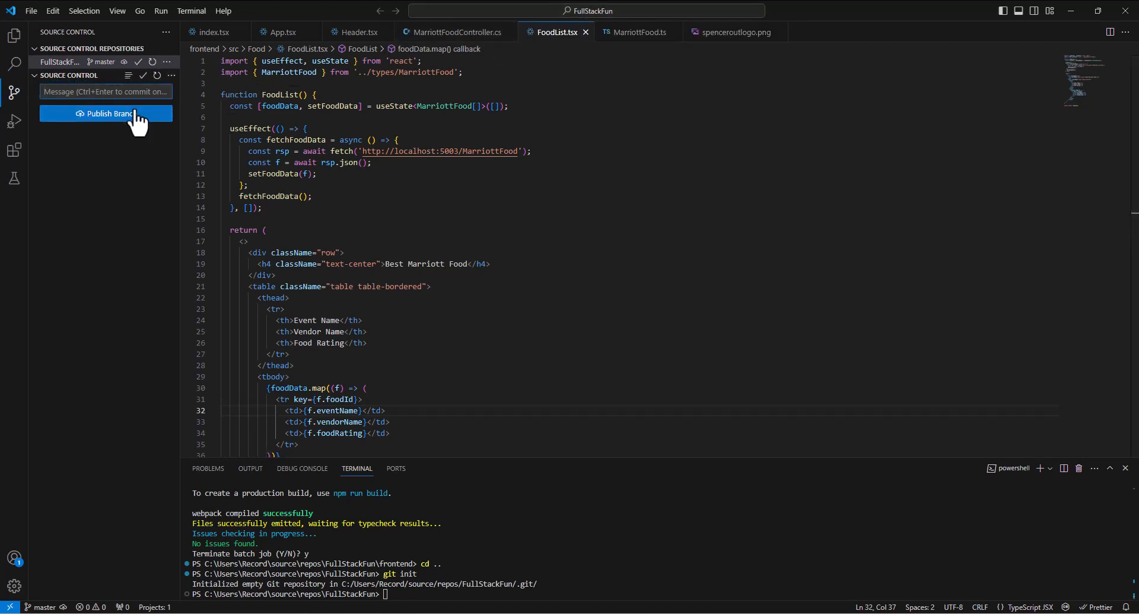
# - Enter the commit message "Publising a plethora" and try to publish the branch as a public GitHub repository named FullStackFun
pyautogui.write('Plub')
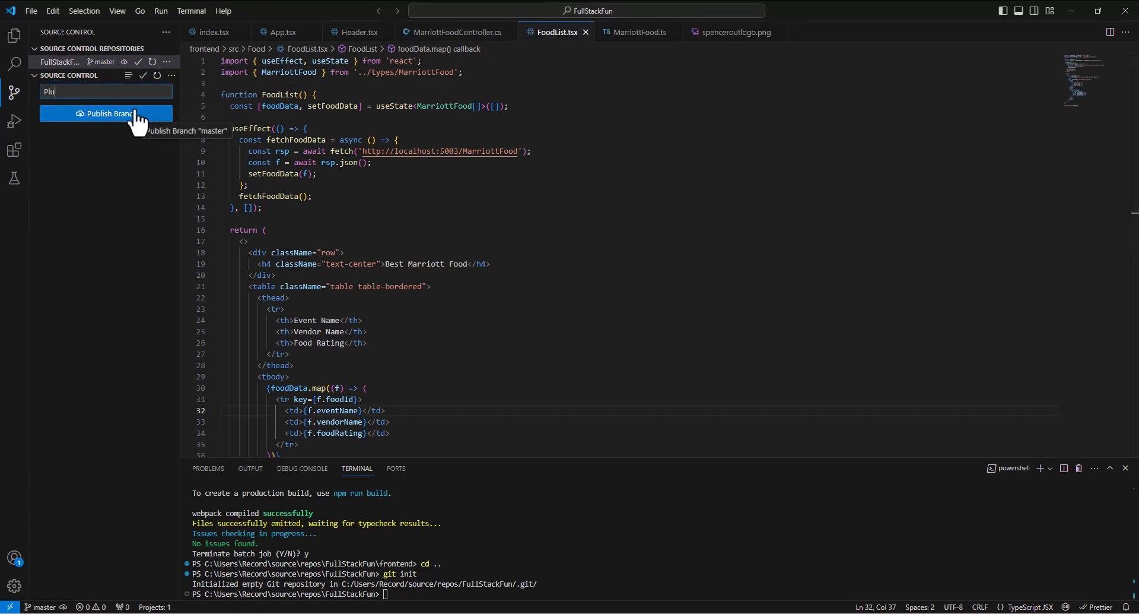
pyautogui.press('BackSpace')
pyautogui.write('ublising a plethora')
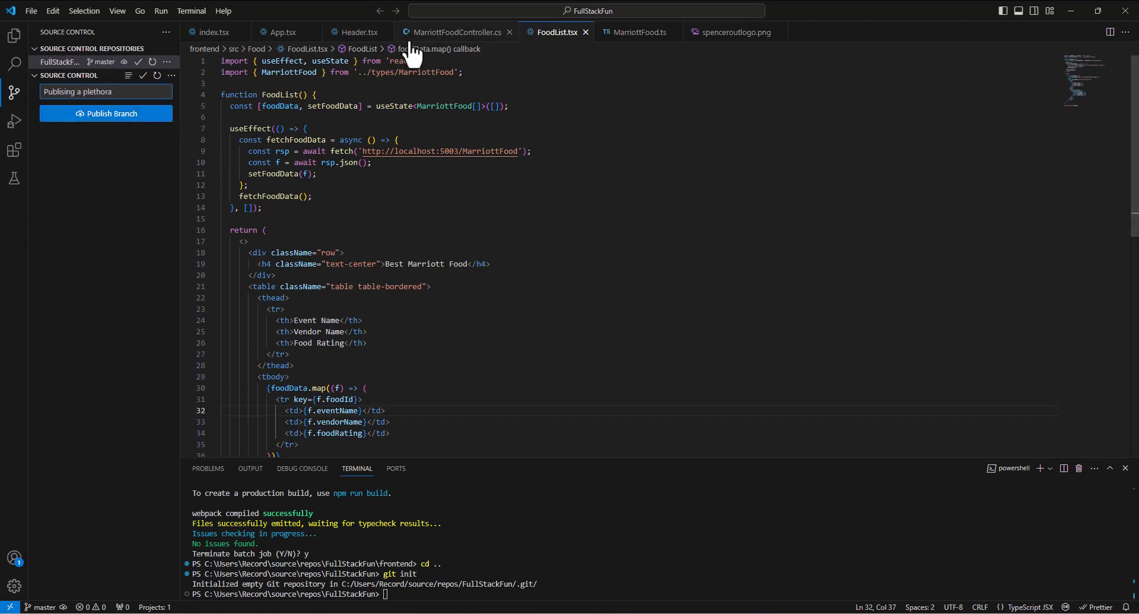
pyautogui.click(117, 116)
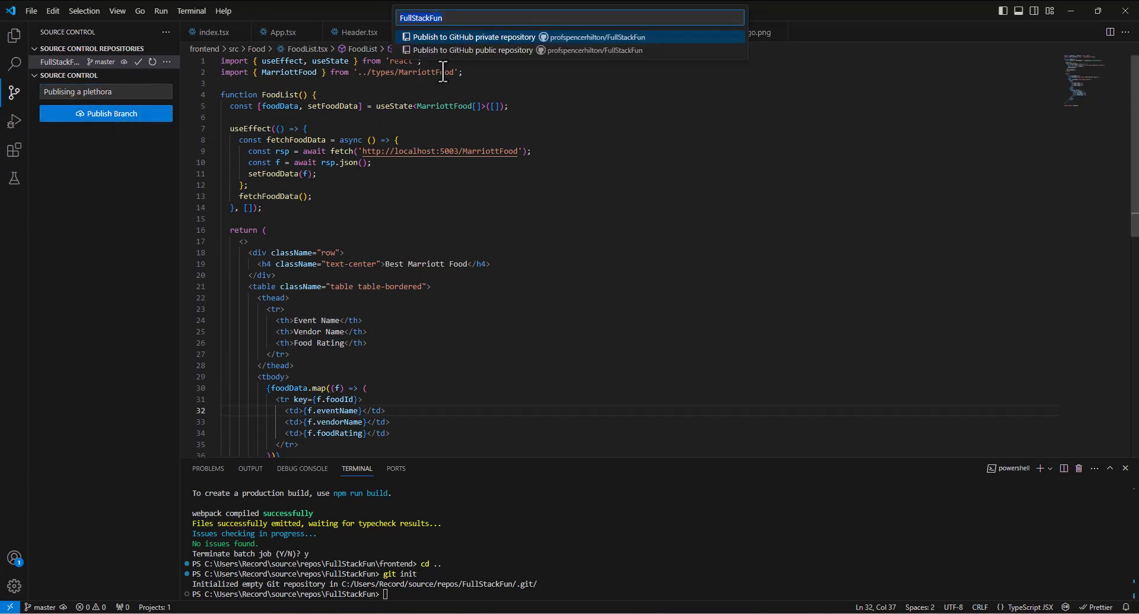
pyautogui.click(473, 51)
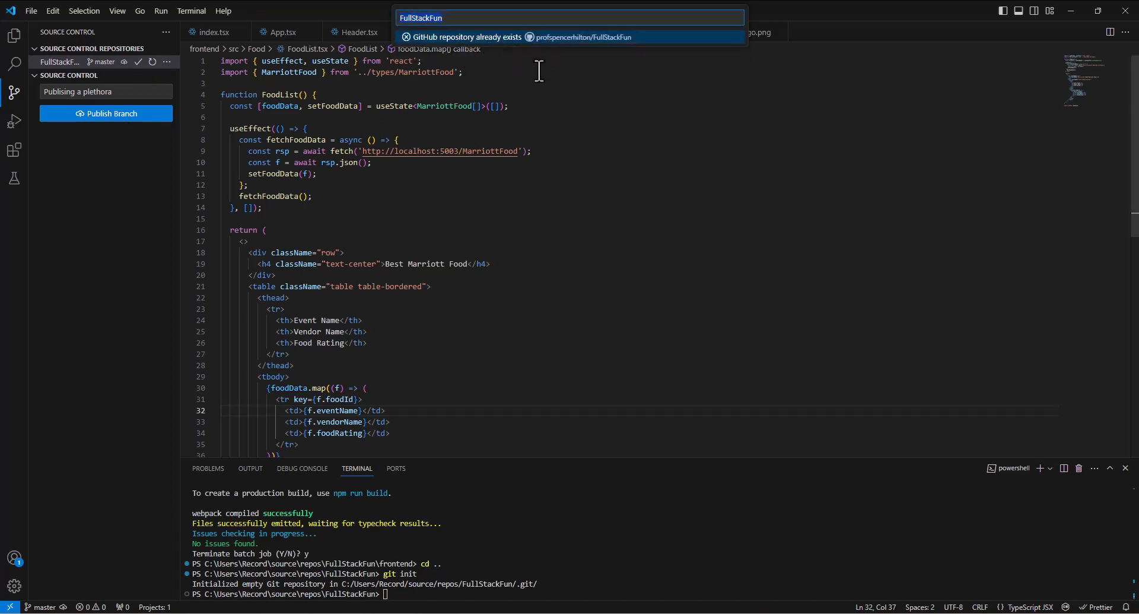
pyautogui.click(434, 41)
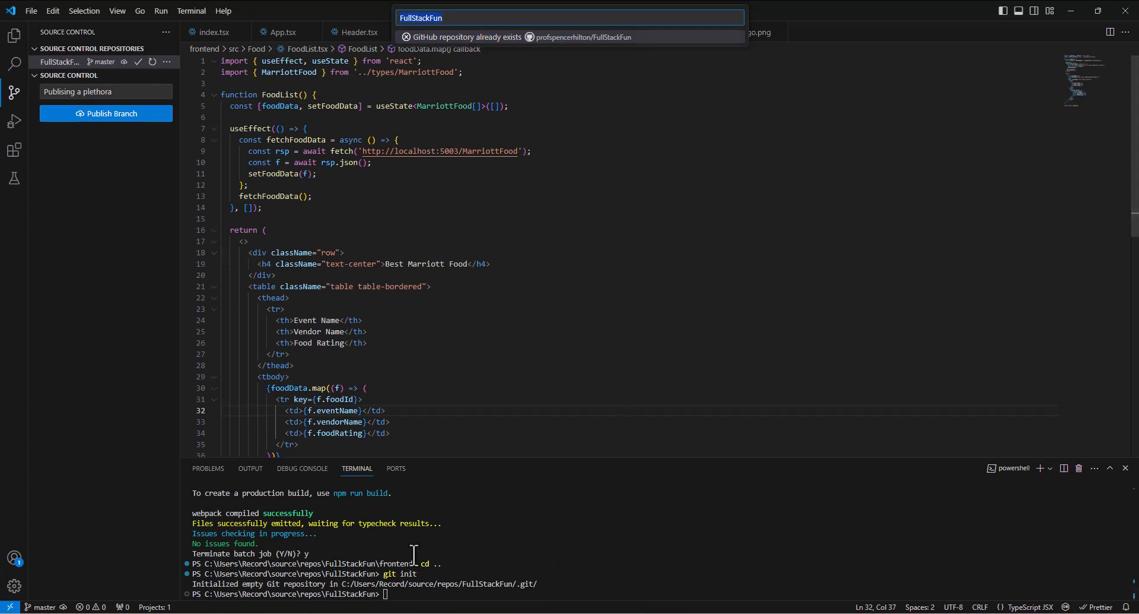
# - In a new Microsoft Edge window, open the existing FullStackFun repository on GitHub and go to the Danger Zone in its settings
pyautogui.rightClick(597, 612)
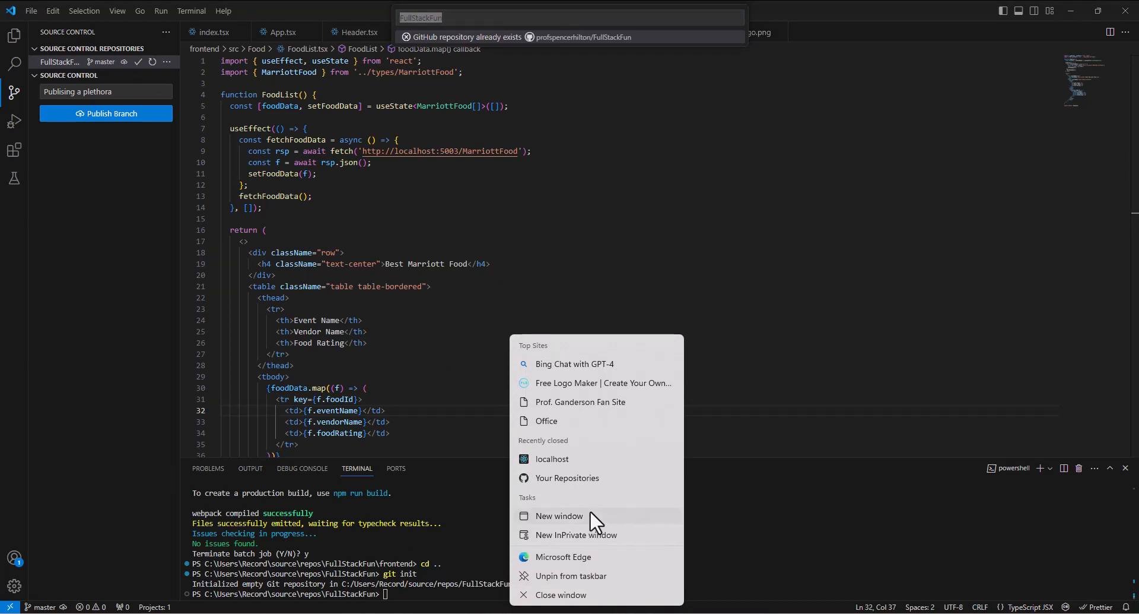
pyautogui.click(590, 514)
pyautogui.write('git')
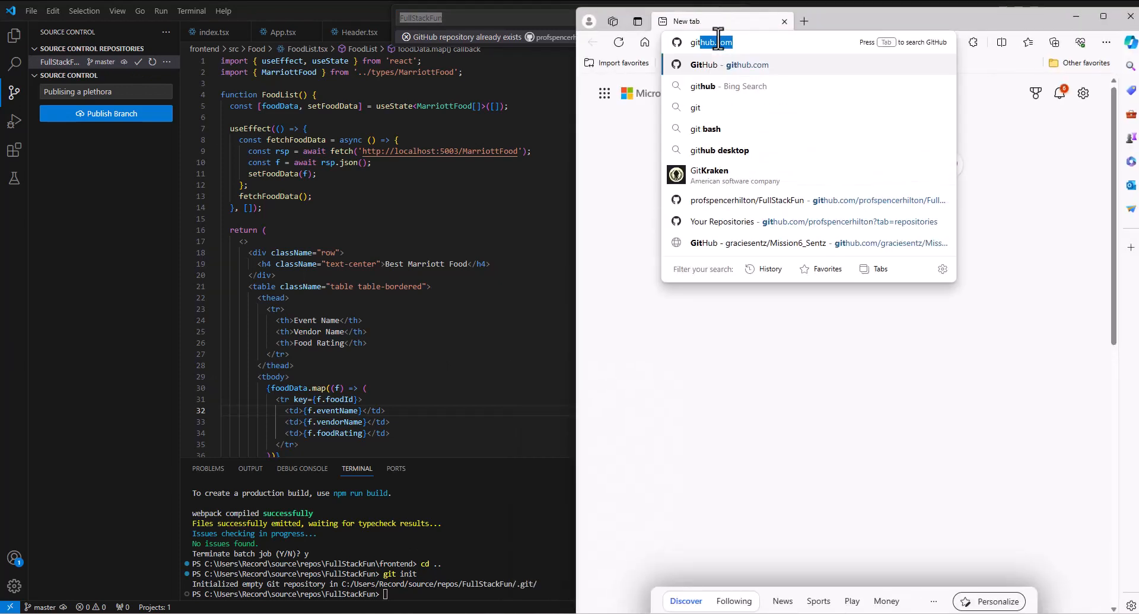
pyautogui.press('Return')
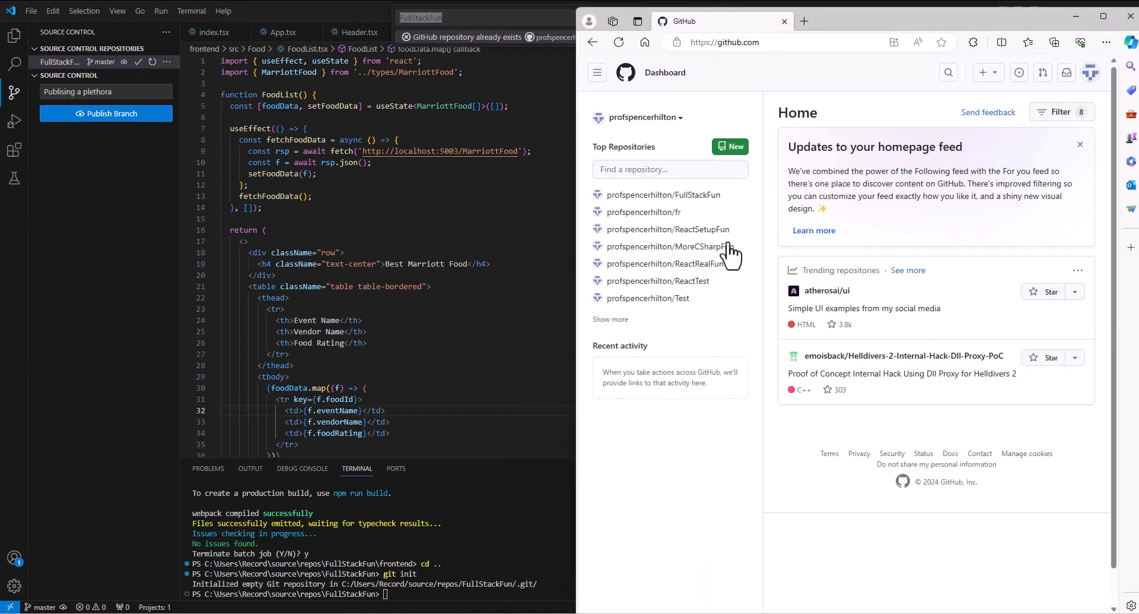
pyautogui.click(683, 196)
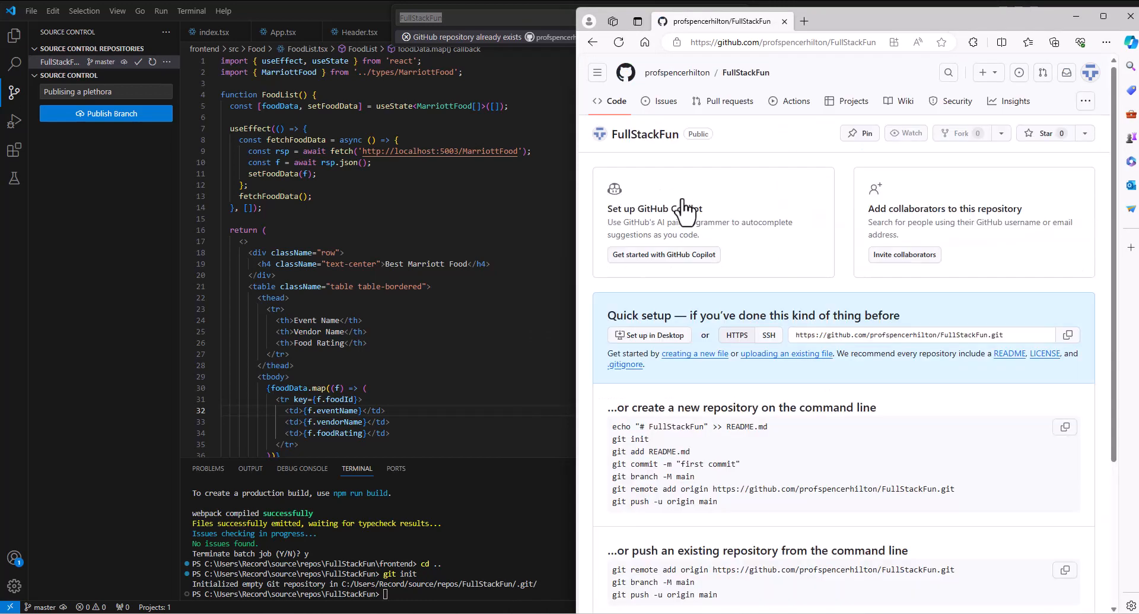
pyautogui.click(1085, 101)
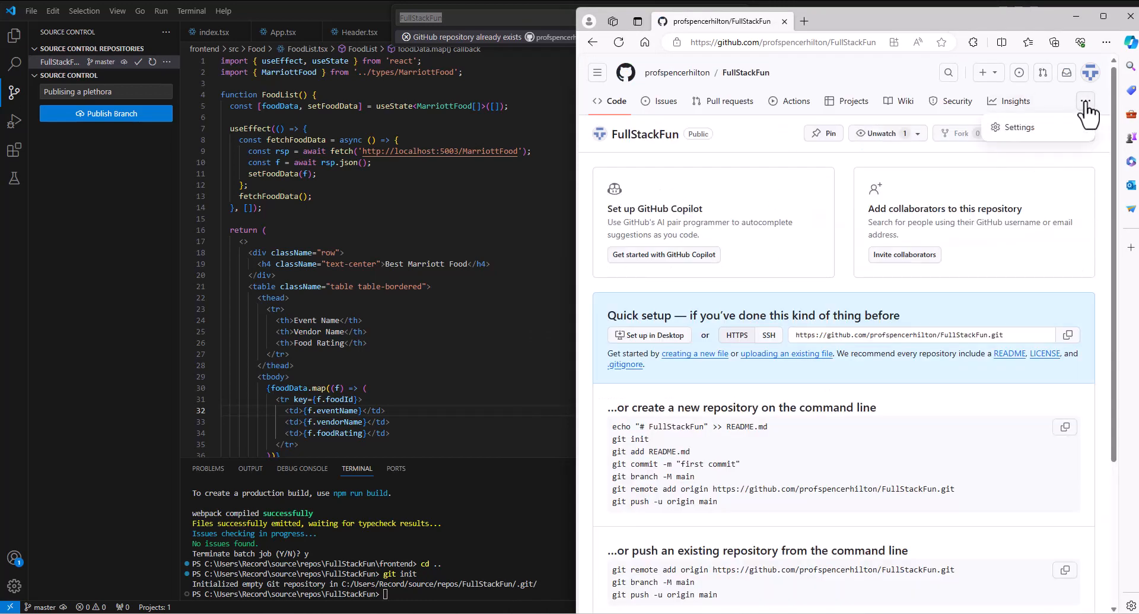
pyautogui.click(1027, 132)
pyautogui.scroll(-15, 867, 291)
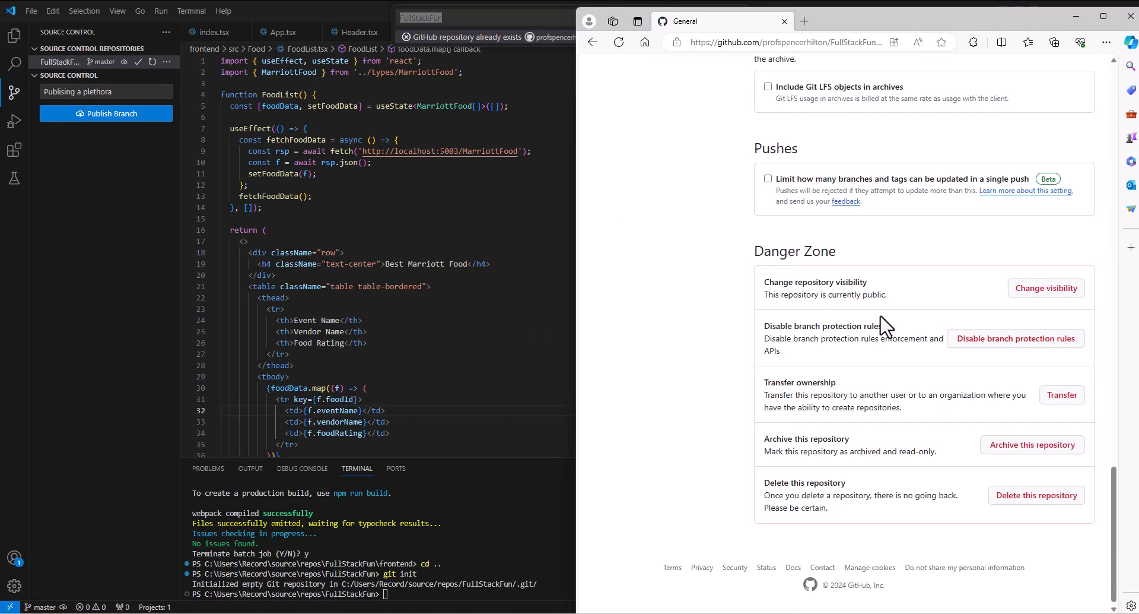
# - Delete the existing FullStackFun repository from GitHub, confirming with its full owner/repository name, and close the browser window
pyautogui.click(1032, 497)
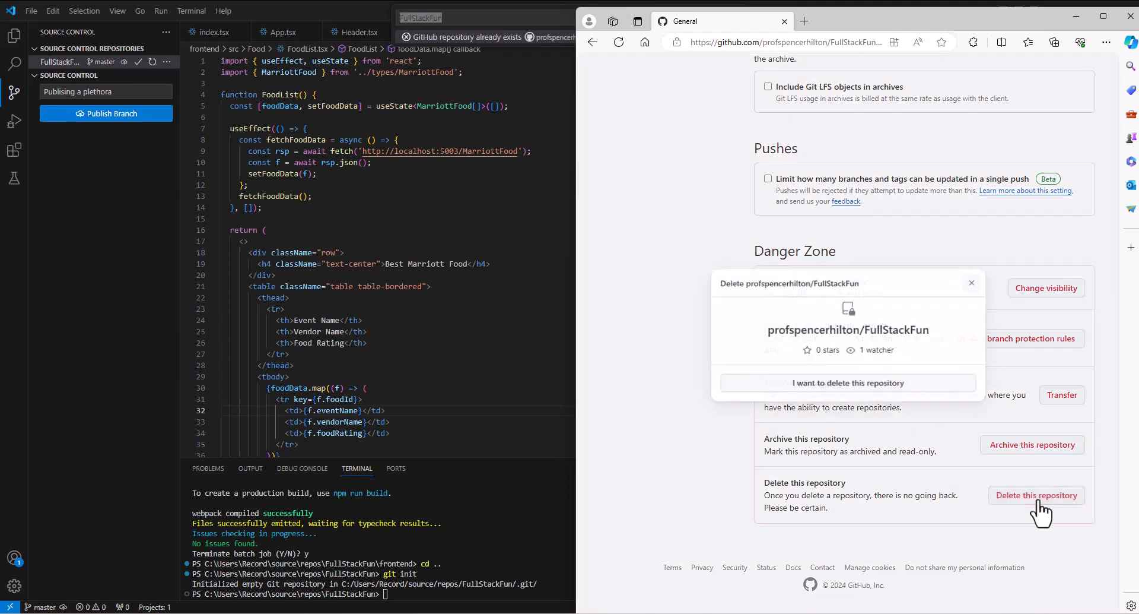
pyautogui.click(873, 389)
pyautogui.click(820, 443)
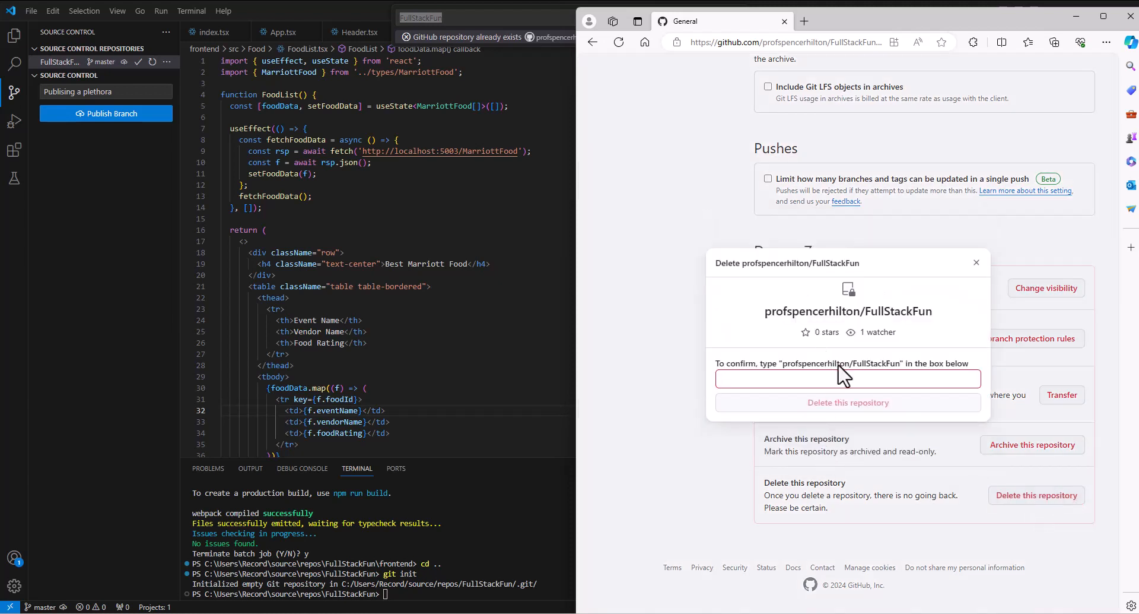
pyautogui.moveTo(783, 363); pyautogui.dragTo(899, 364)
pyautogui.hotkey('ctrl', 'c')
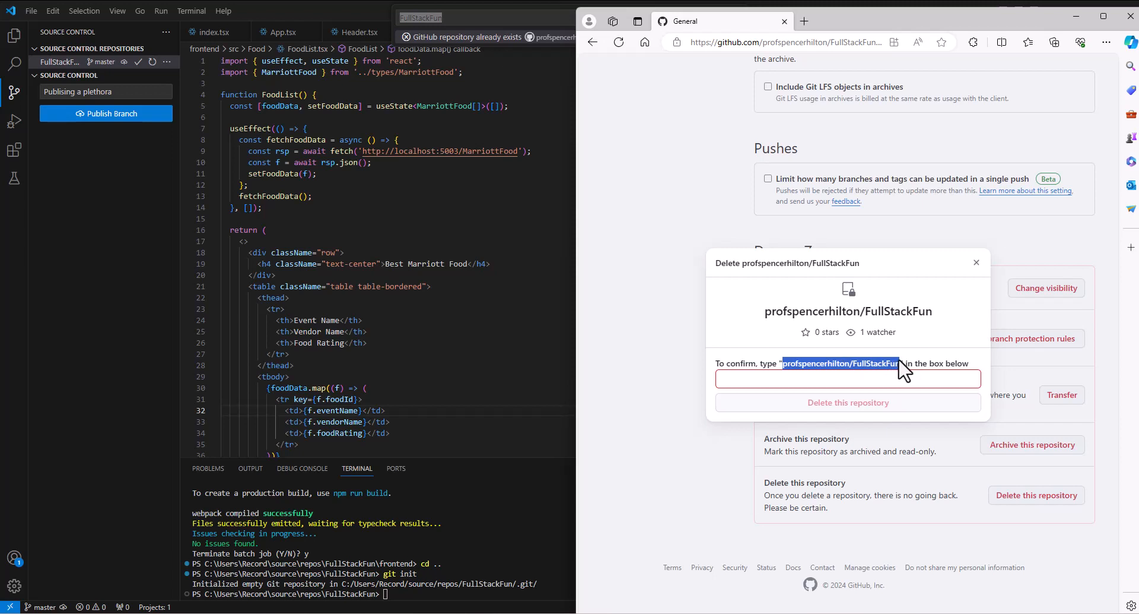
pyautogui.click(805, 380)
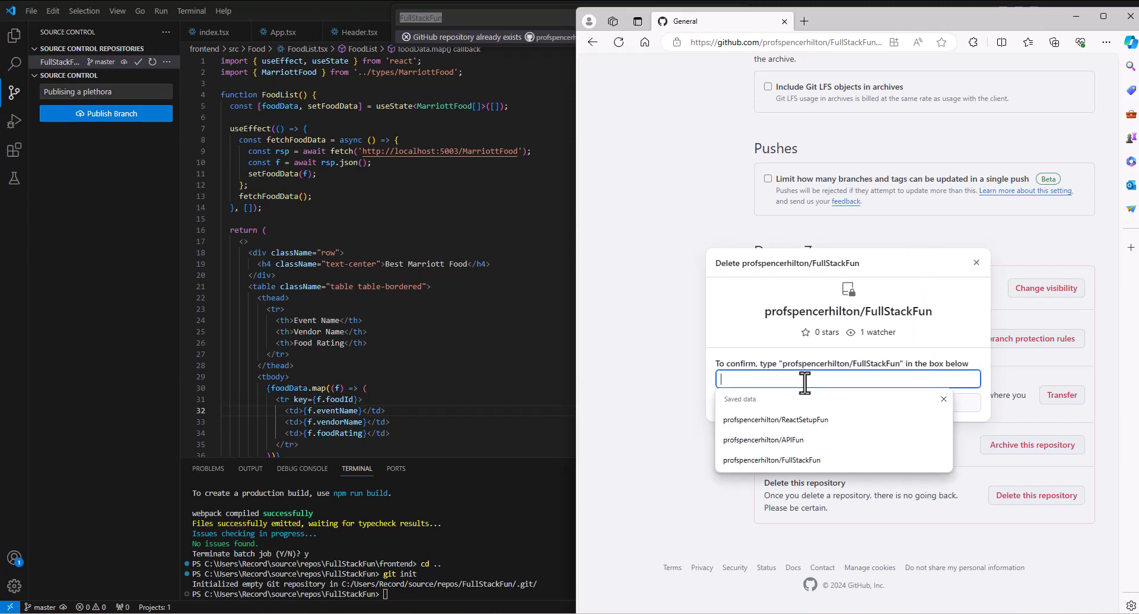
pyautogui.hotkey('ctrl', 'v')
pyautogui.click(862, 403)
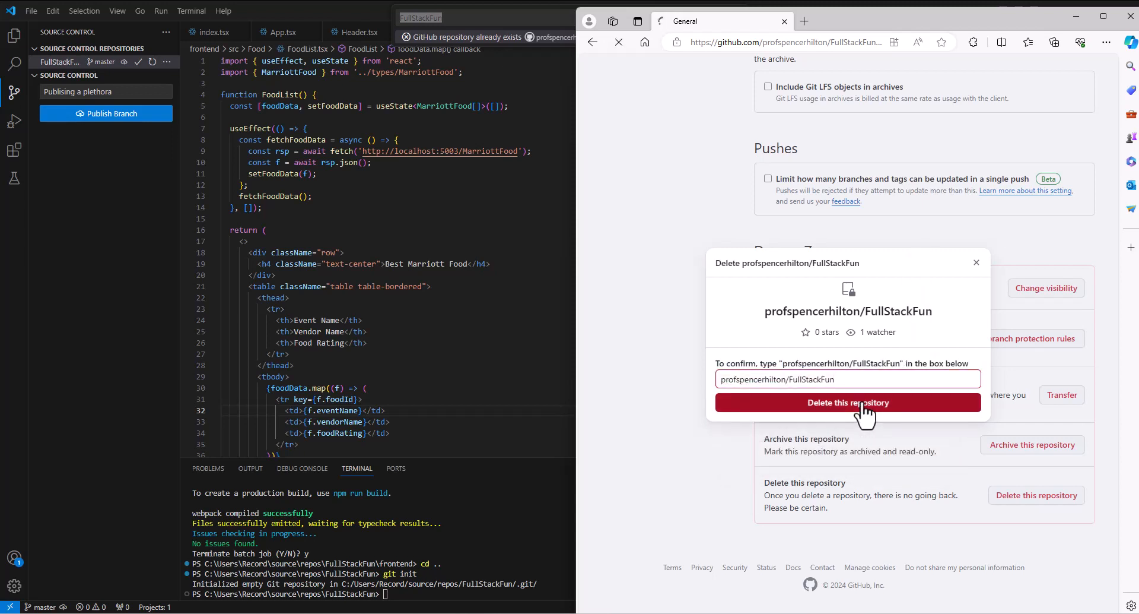
pyautogui.click(1131, 16)
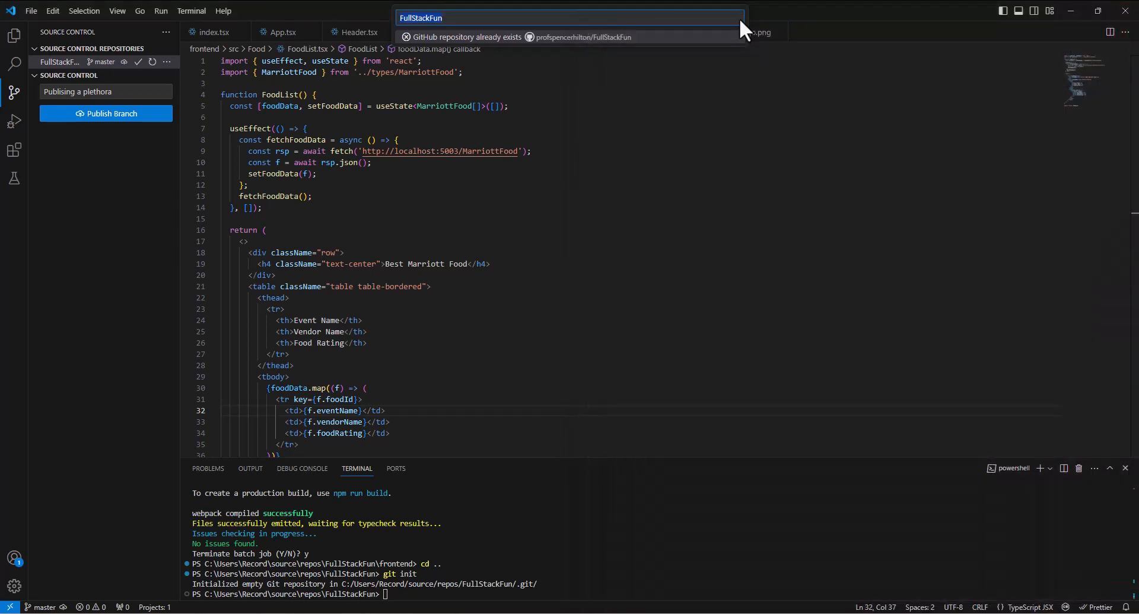
# - Dismiss the repository name prompt in VS Code and publish the branch again to a GitHub public repository named FullStackFun
pyautogui.click(496, 72)
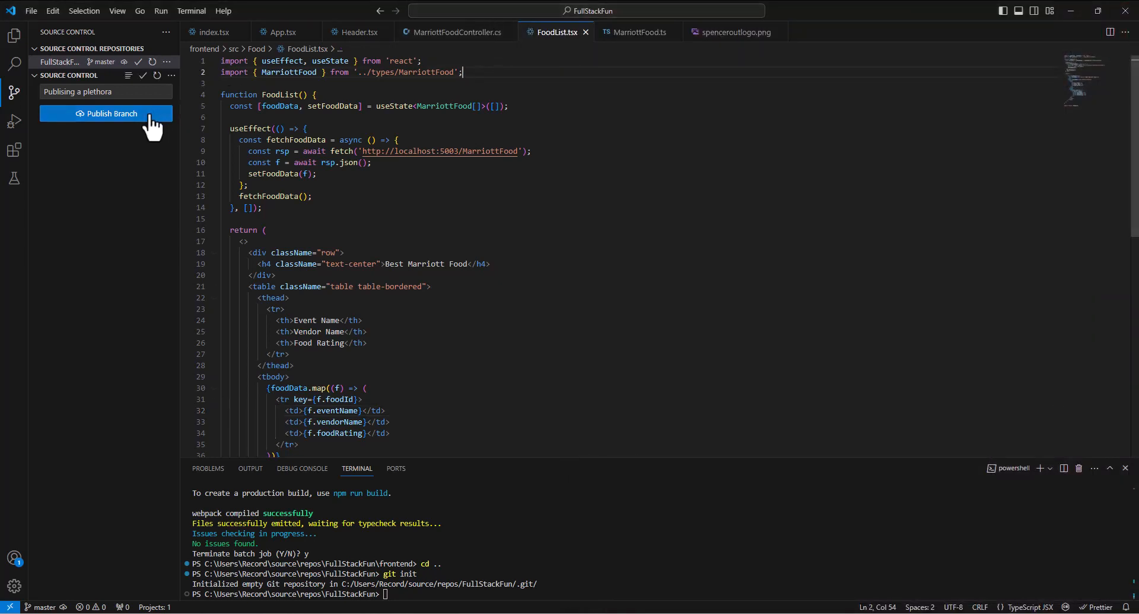
pyautogui.click(110, 116)
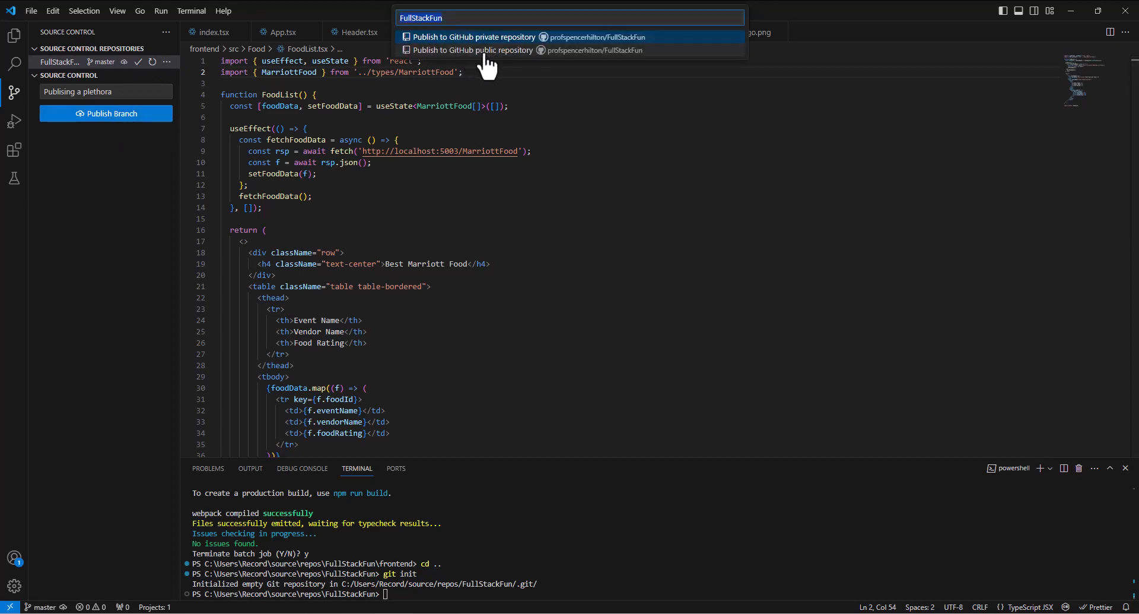
pyautogui.click(510, 52)
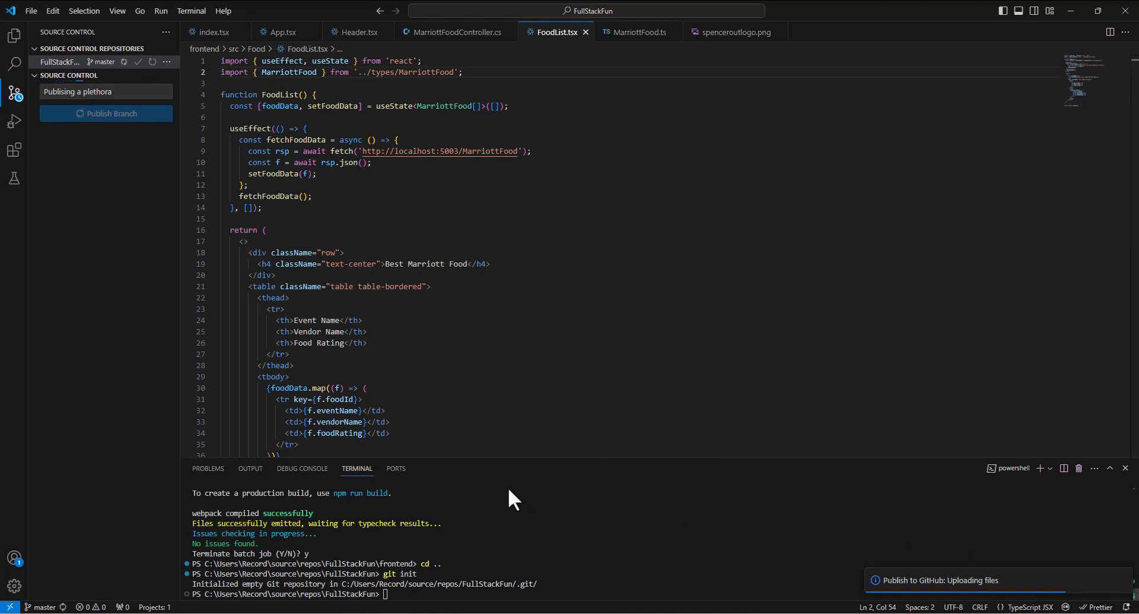
pyautogui.scroll(-8, 441, 244)
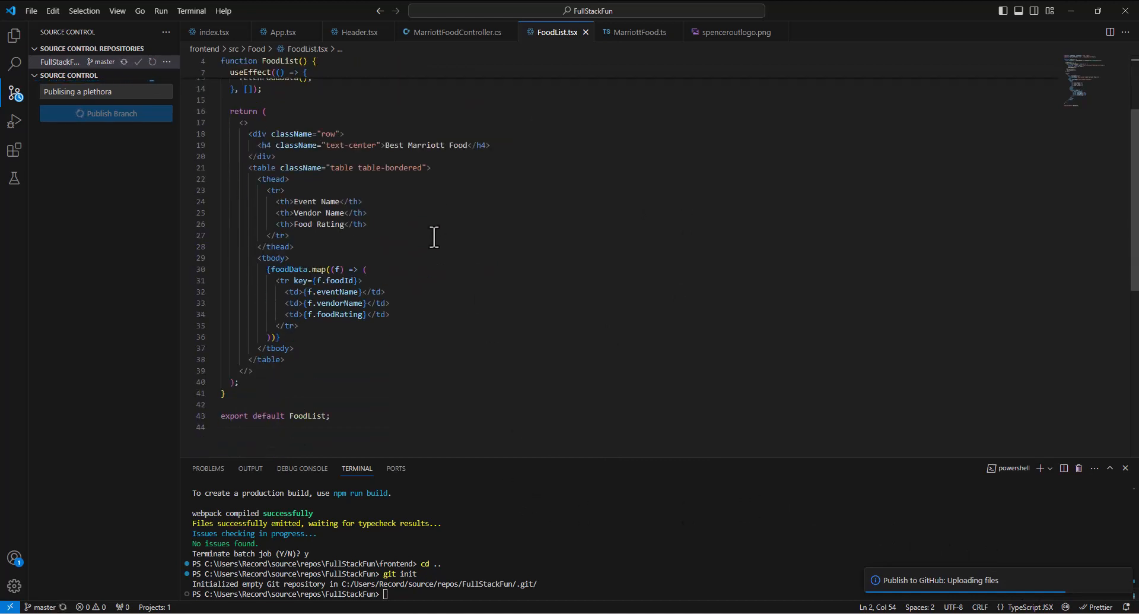
pyautogui.scroll(8, 434, 237)
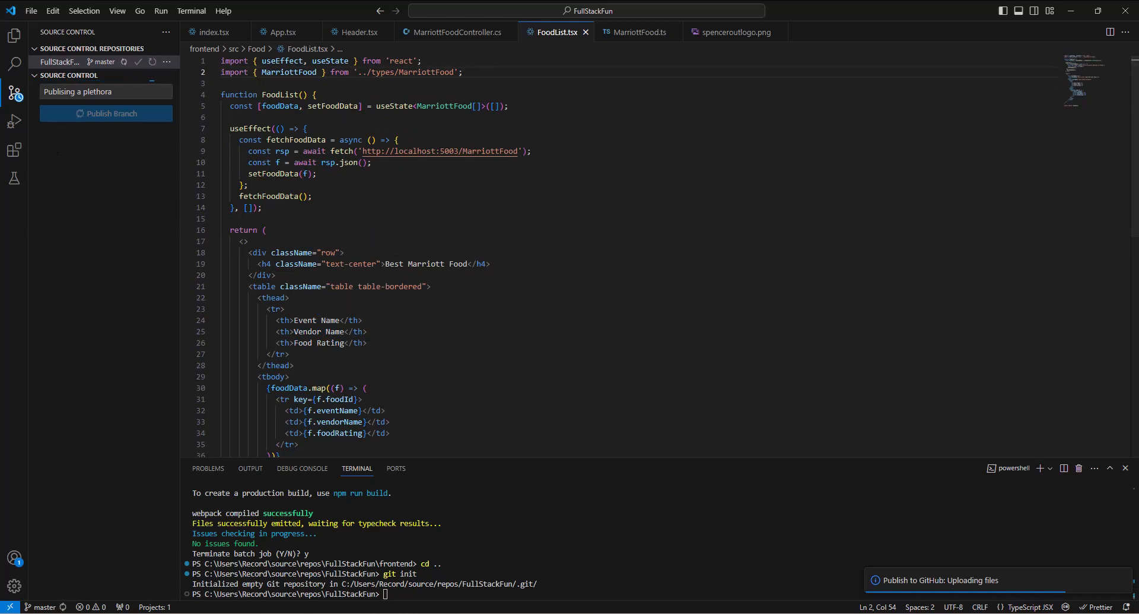
pyautogui.click(14, 34)
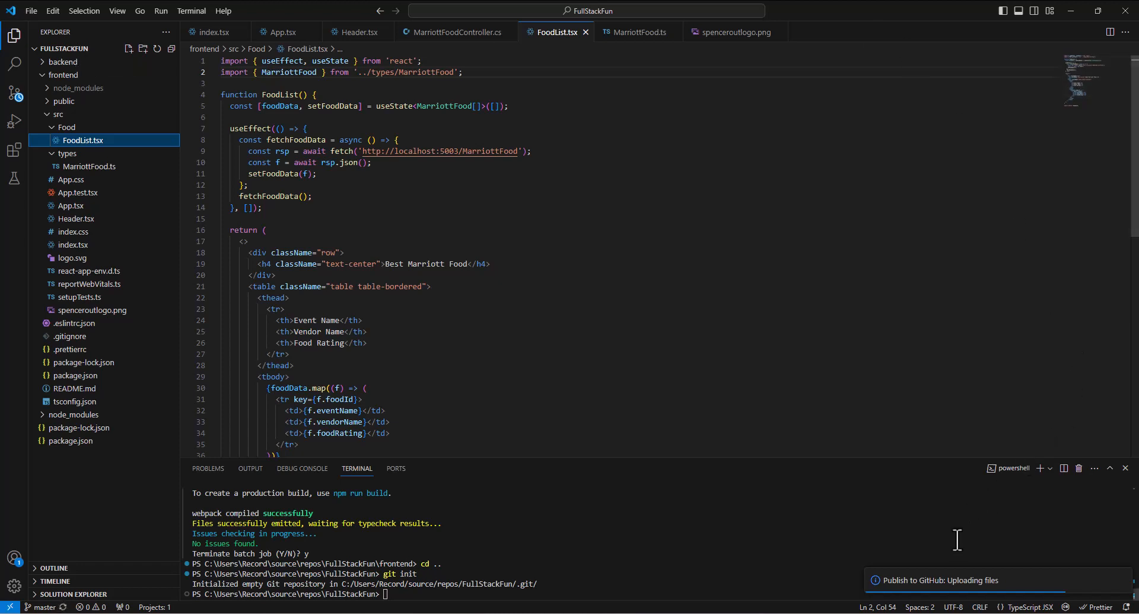
pyautogui.click(929, 585)
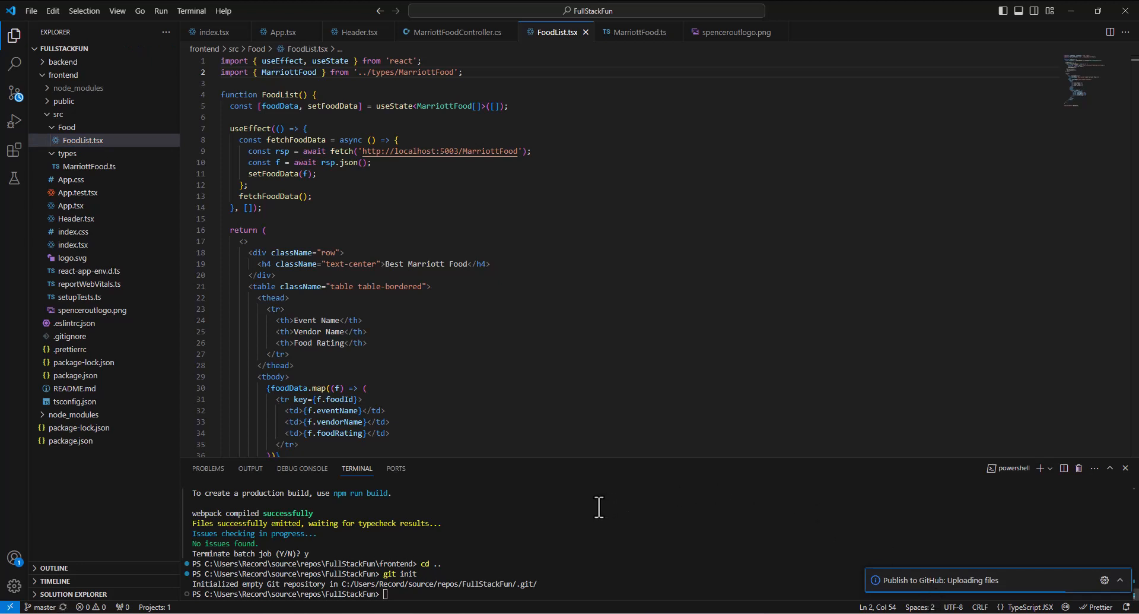
pyautogui.click(1121, 580)
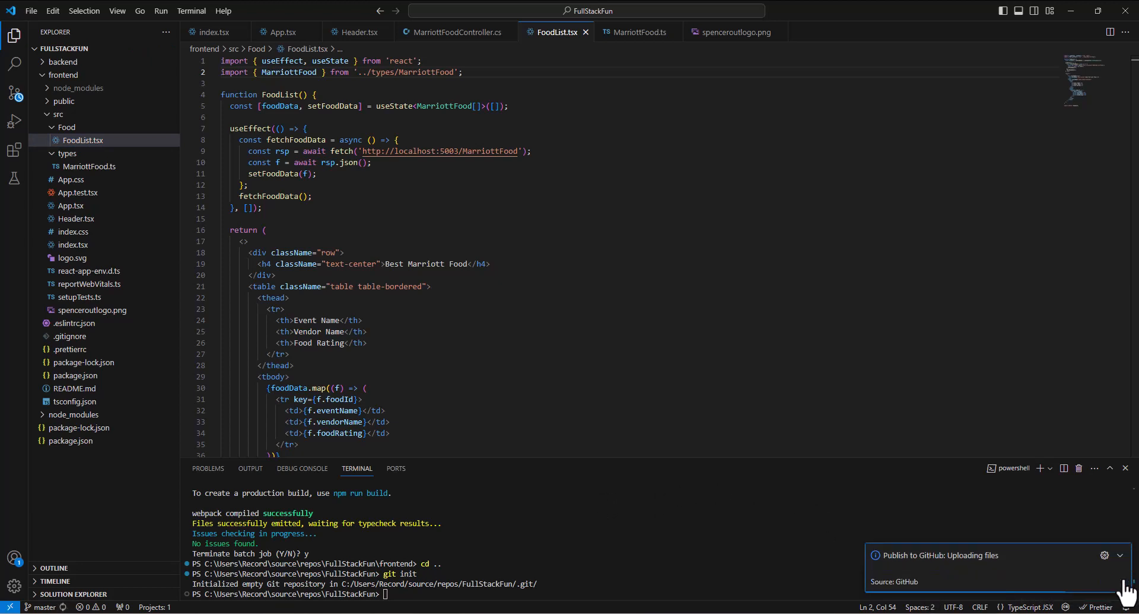
pyautogui.click(1120, 555)
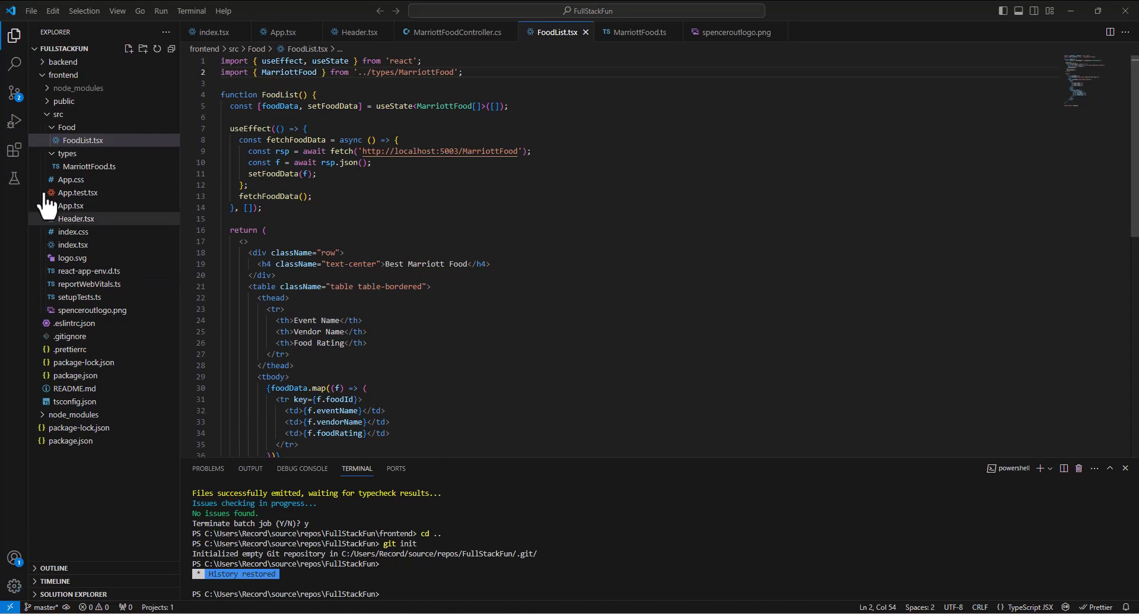
# - Commit the pending MarriottFoodDatabase file deletions with the message "Publising a plethora", agreeing to stage all changes directly
pyautogui.click(18, 104)
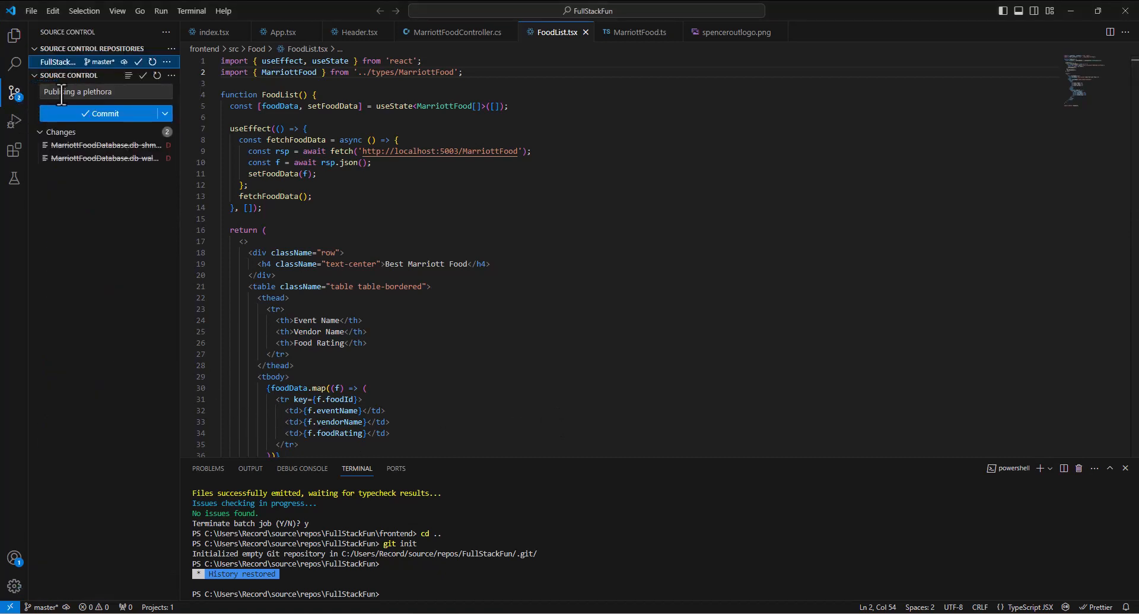
pyautogui.click(108, 116)
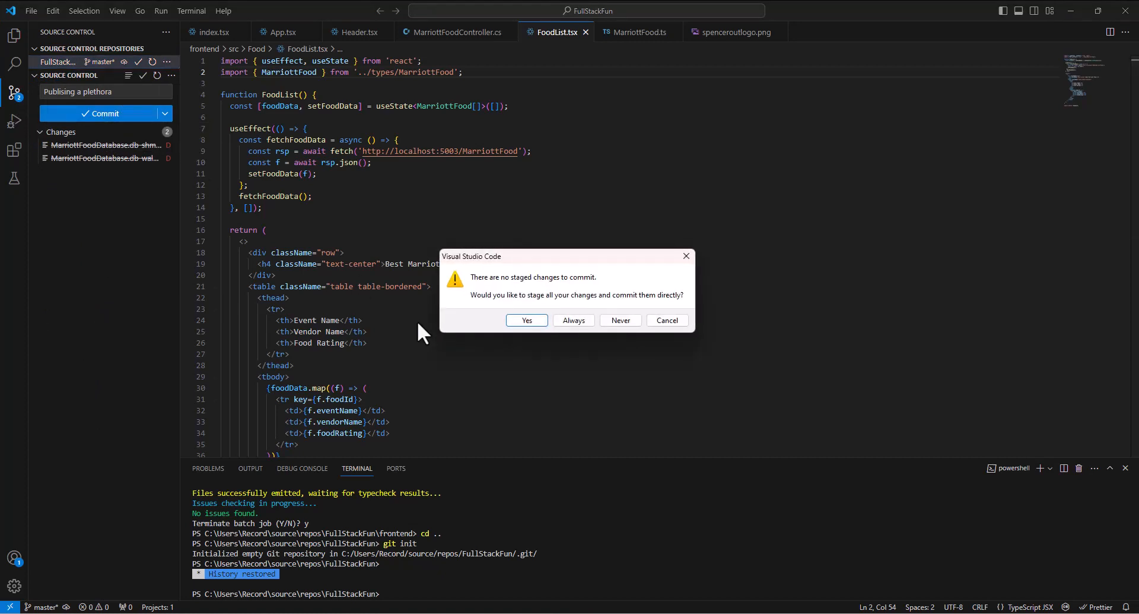
pyautogui.click(527, 320)
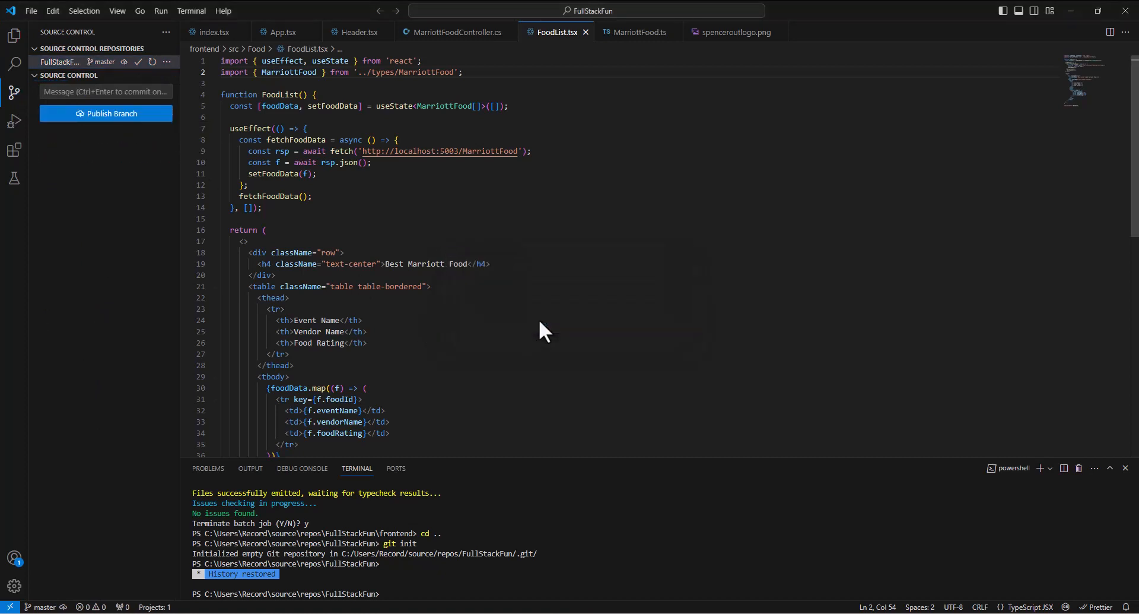
# - Publish the master branch once more and enter "Publishing again" as the commit message
pyautogui.click(108, 116)
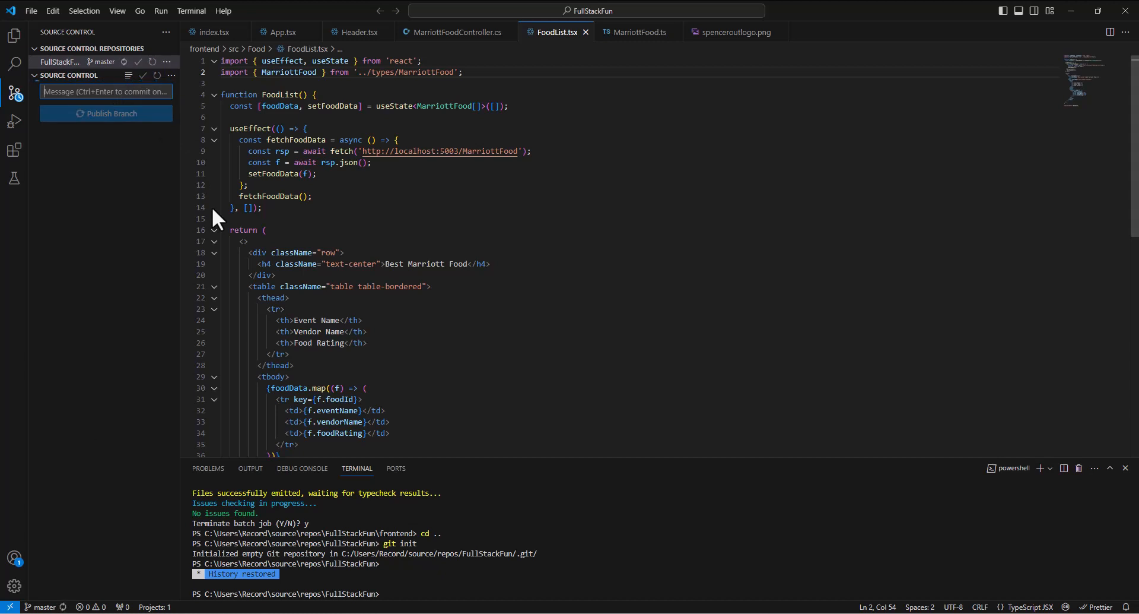
pyautogui.write('Publishing again')
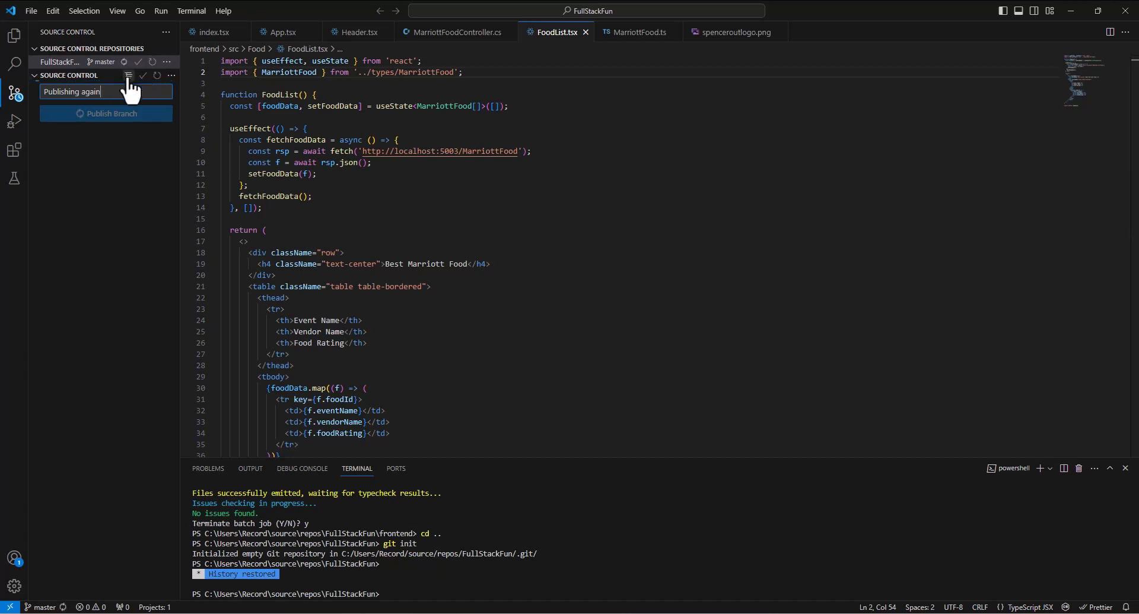
pyautogui.click(100, 111)
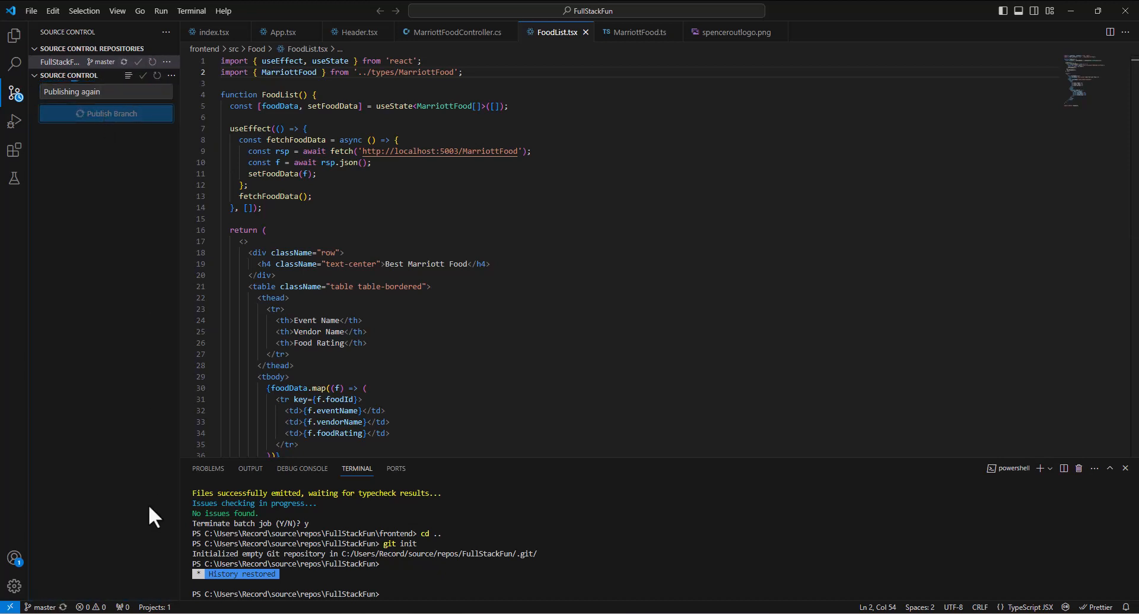
pyautogui.click(14, 561)
pyautogui.click(119, 329)
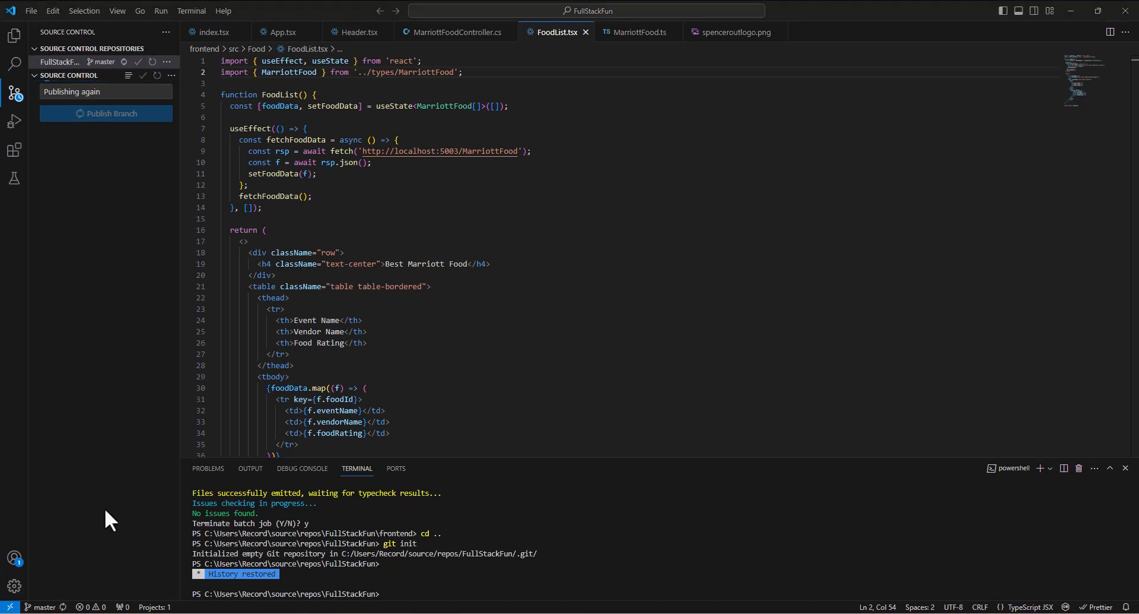
# - Close VS Code, reopen it on the FullStackFun project and show the repository's source control state
pyautogui.click(1125, 10)
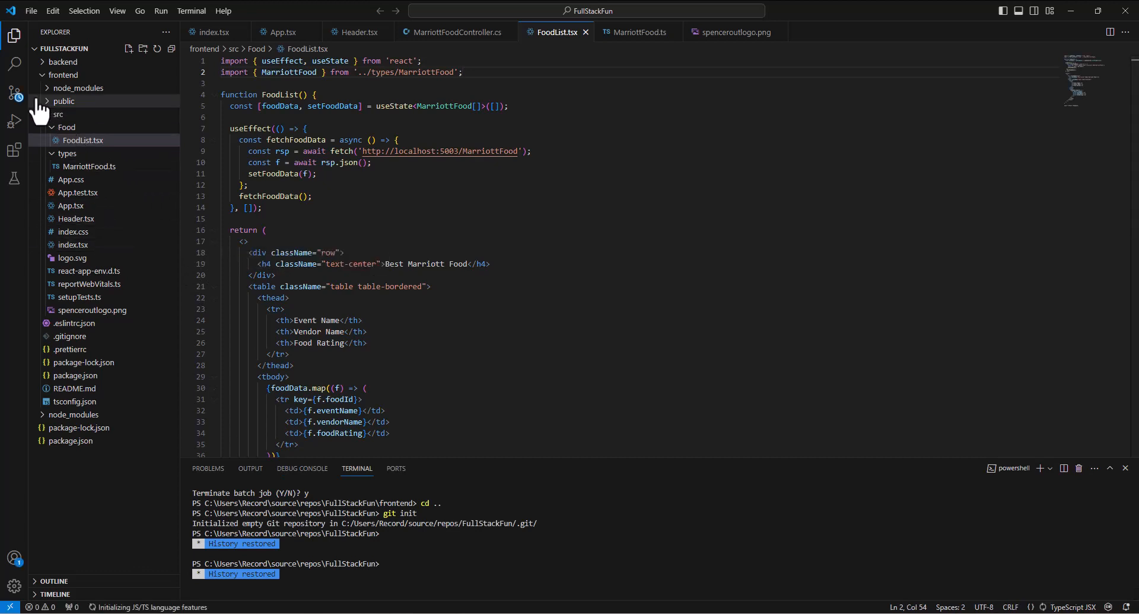
pyautogui.click(14, 102)
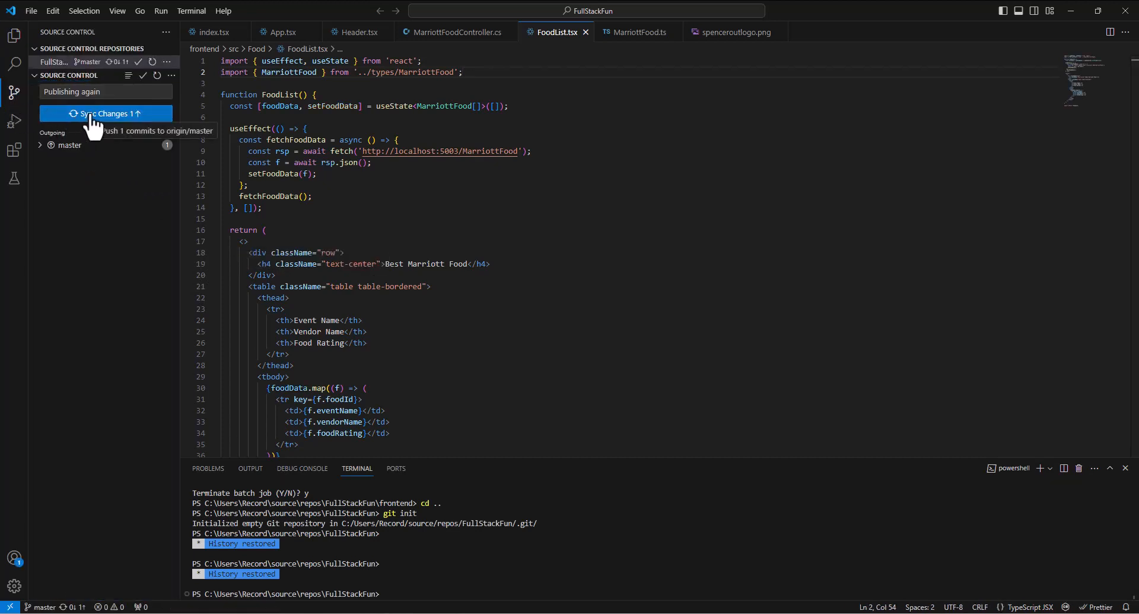
# - Sync the outgoing commit with origin/master, accept the pull and push, and show the project's file tree
pyautogui.click(90, 116)
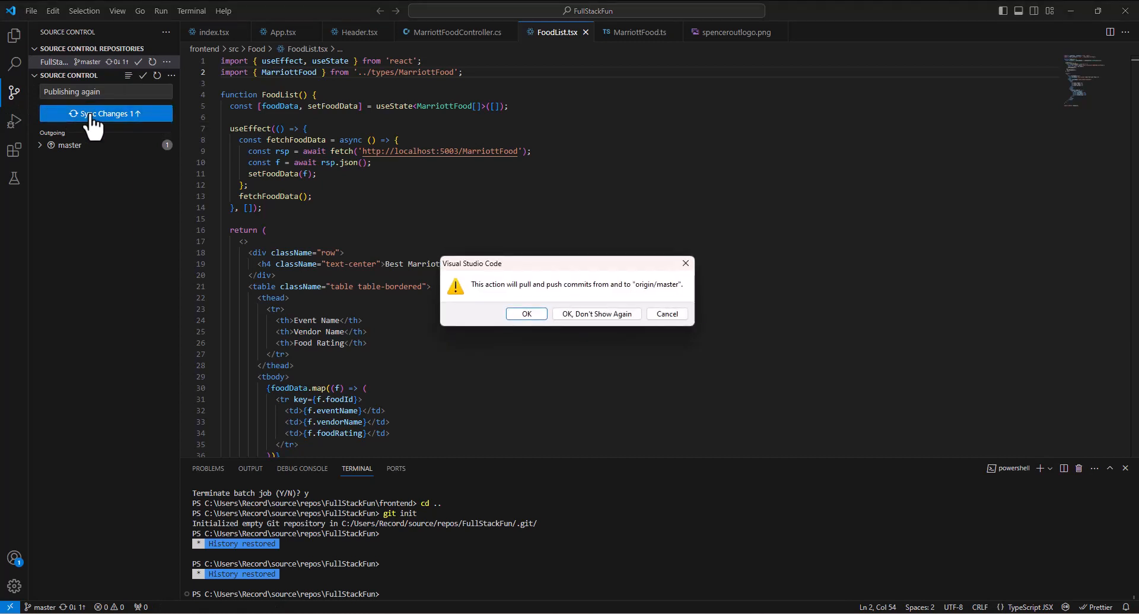
pyautogui.click(543, 314)
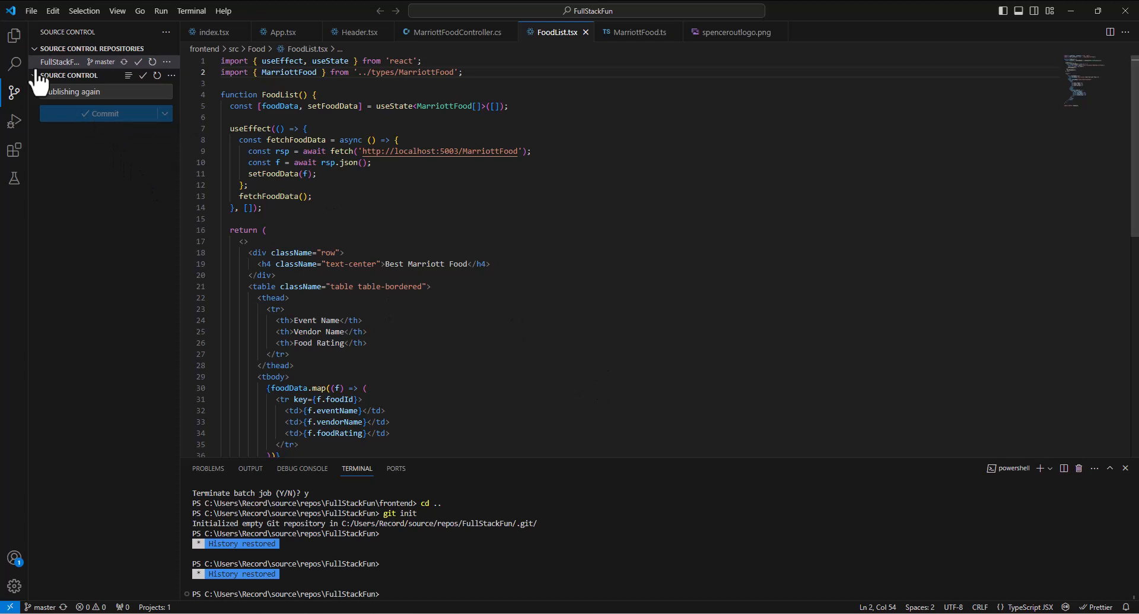
pyautogui.click(14, 35)
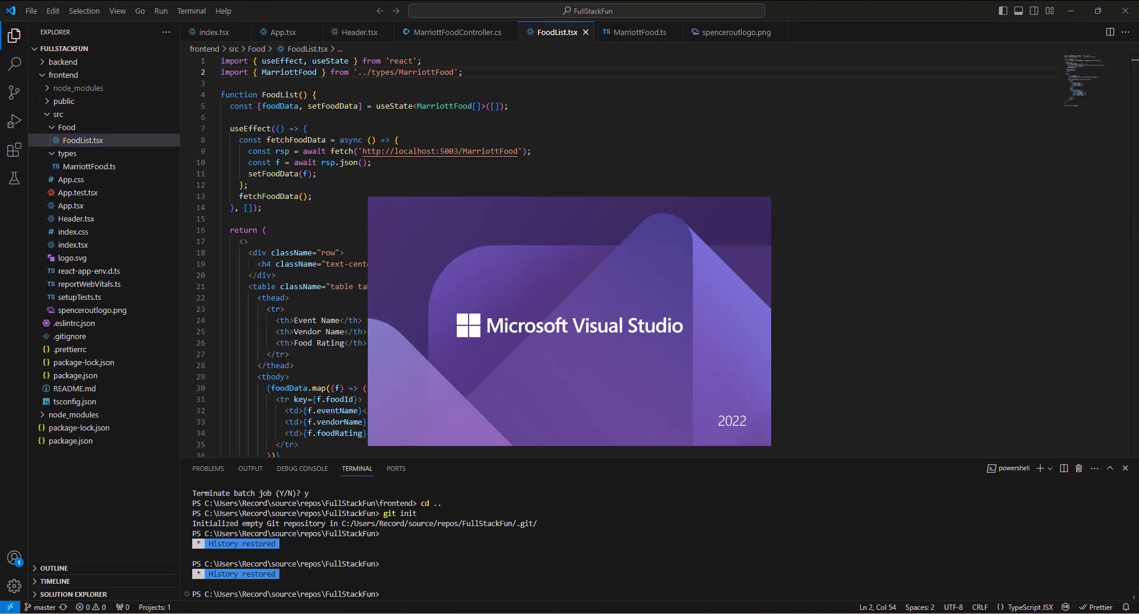
# - Switch to the APIFun solution in Visual Studio, check its linked repository and the FullStackFun folder's contents, and minimize the folder window
pyautogui.click(403, 245)
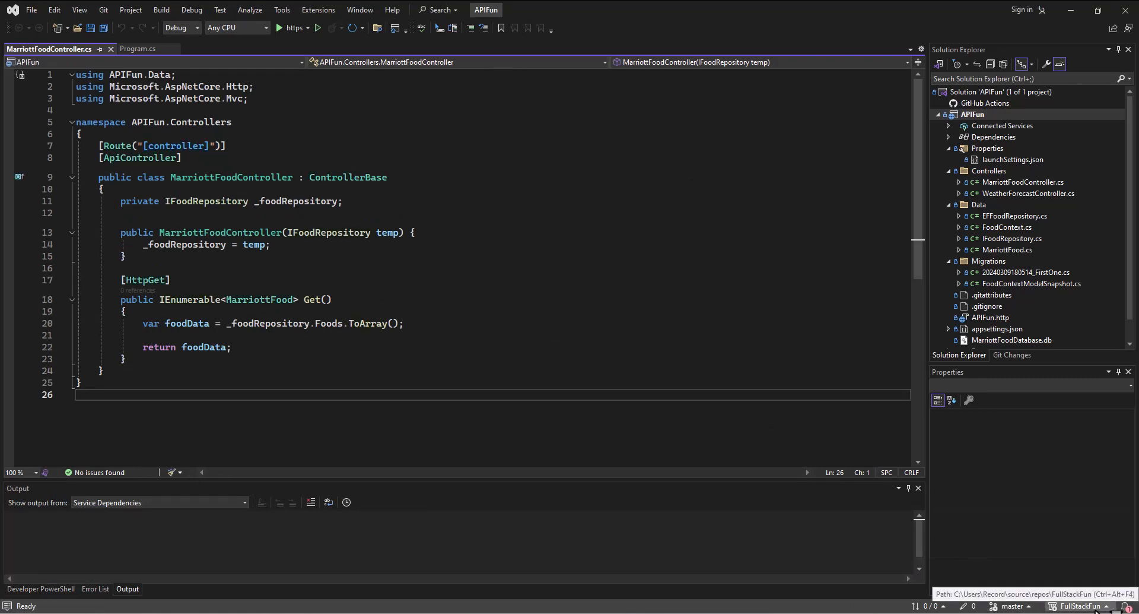
pyautogui.click(1097, 606)
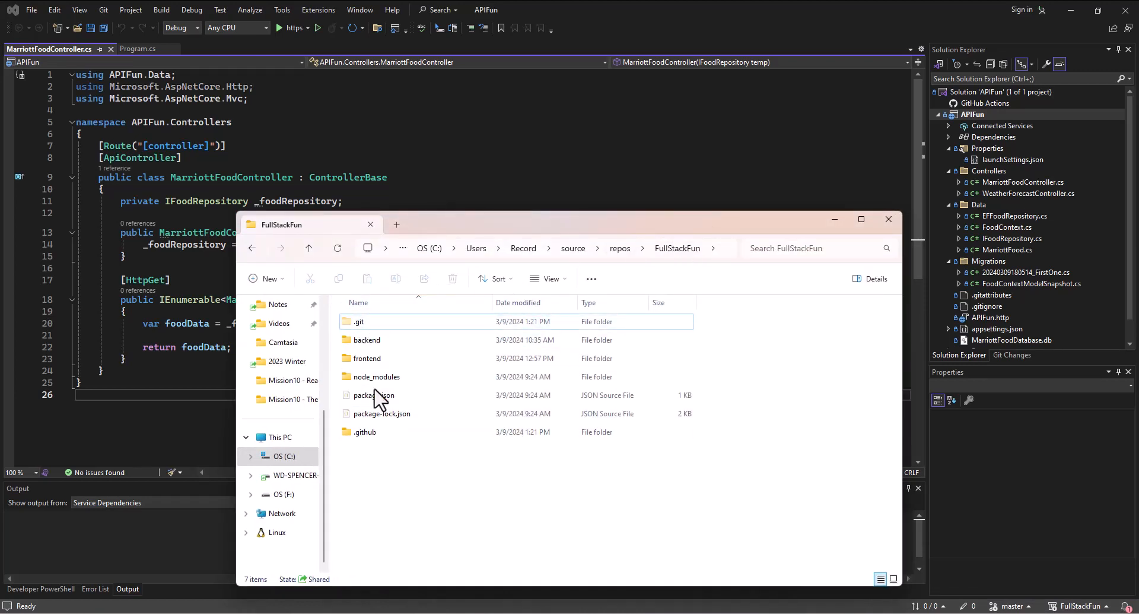
pyautogui.click(837, 220)
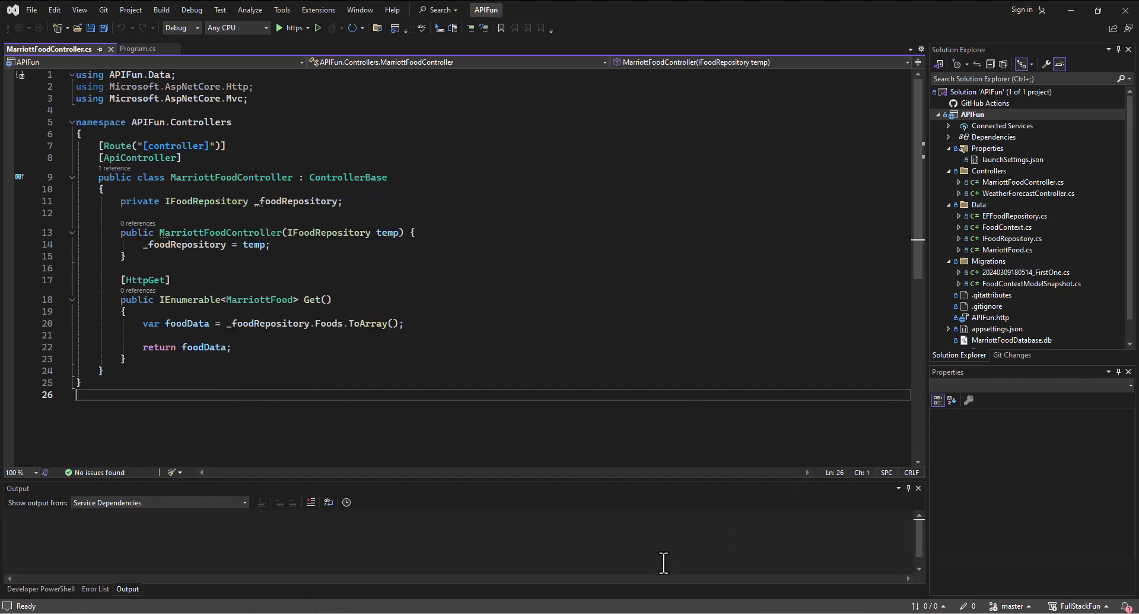
# - Open a new Microsoft Edge window, go to github.com and open the FullStackFun repository
pyautogui.rightClick(597, 613)
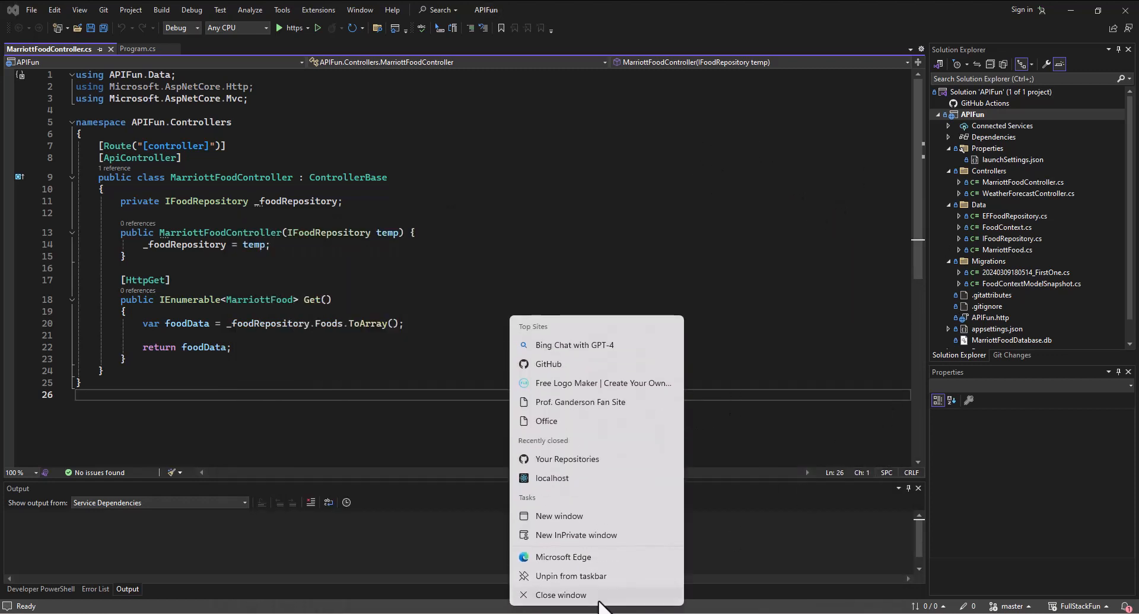
pyautogui.click(614, 514)
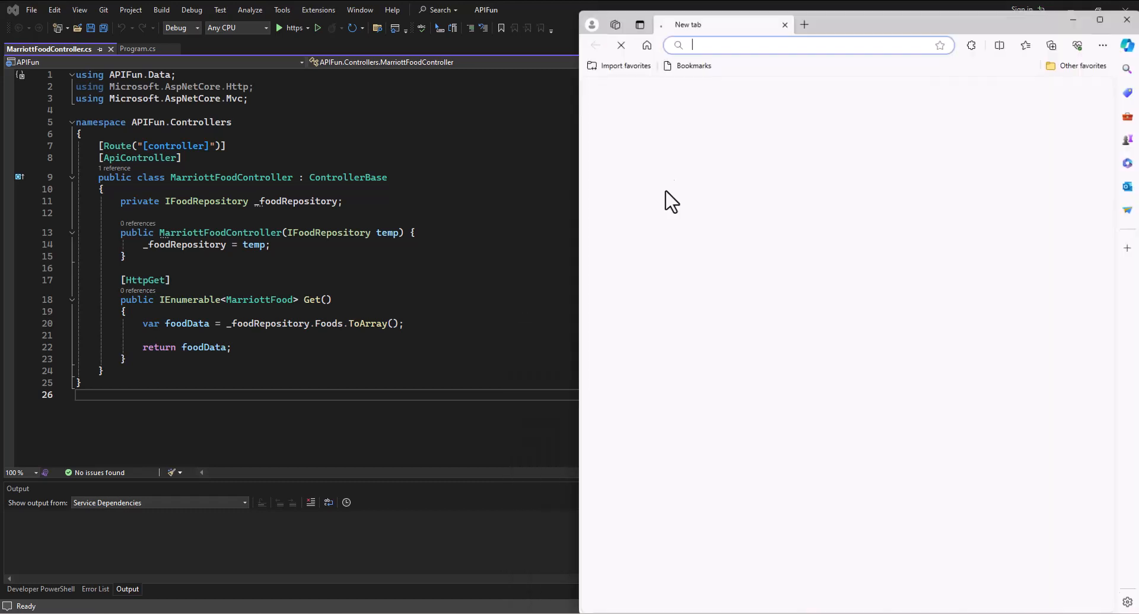
pyautogui.click(748, 44)
pyautogui.write('gi')
pyautogui.press('Return')
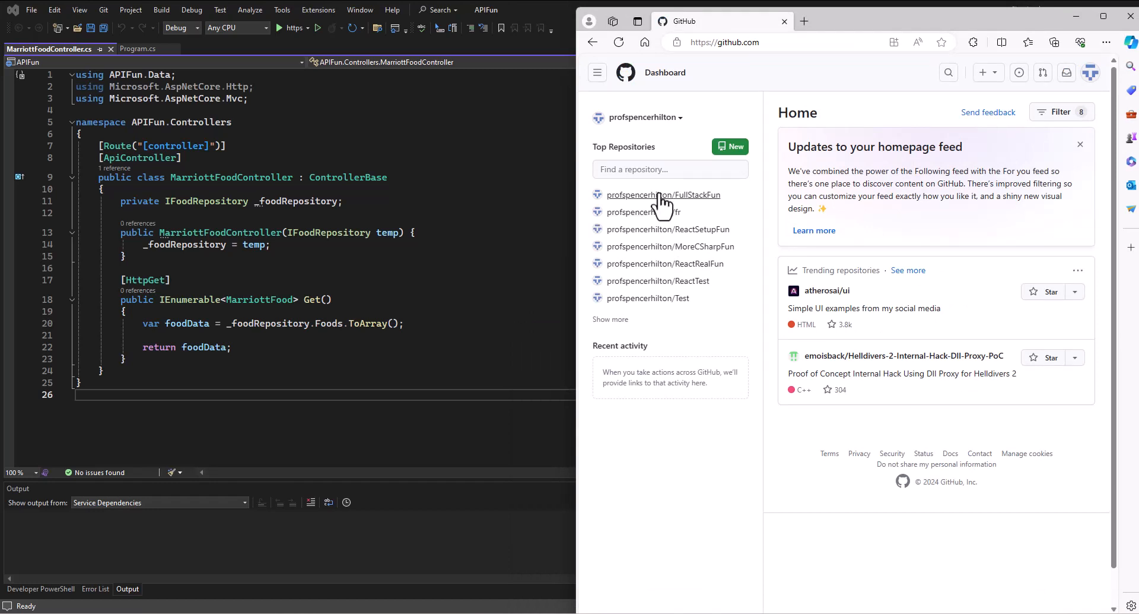
pyautogui.click(662, 196)
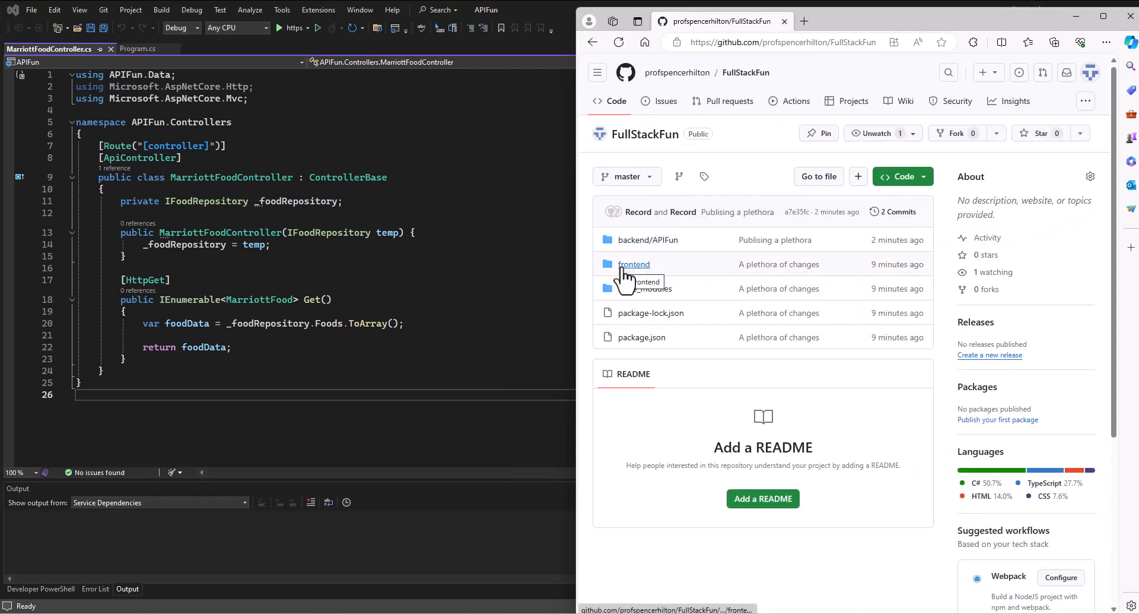
# - Examine the published repository's frontend folder, including src, and its backend/APIFun folder
pyautogui.click(623, 265)
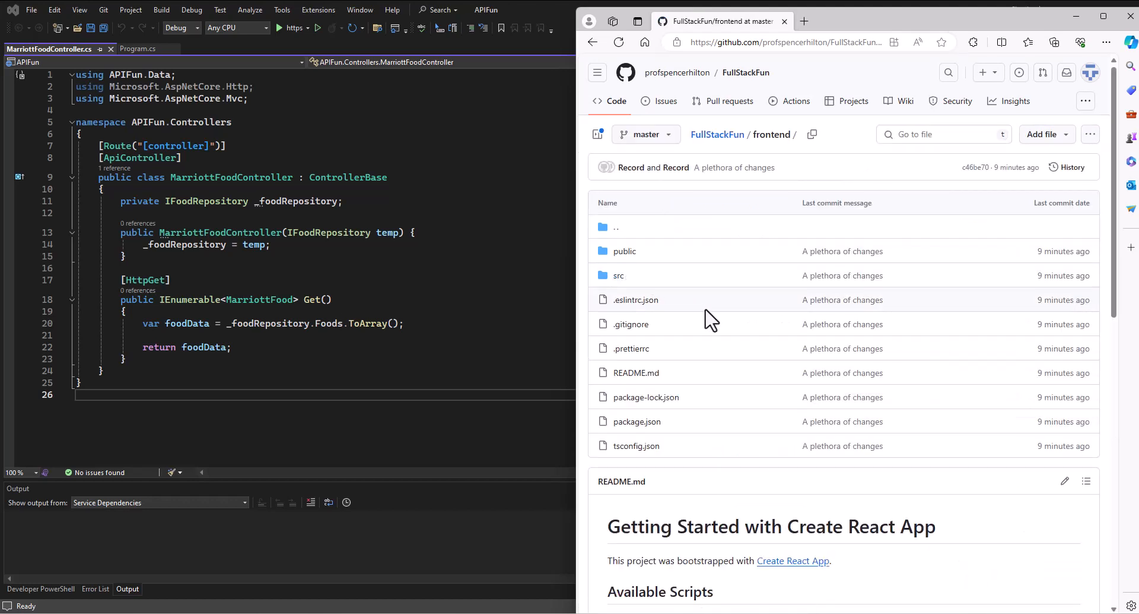
pyautogui.click(617, 278)
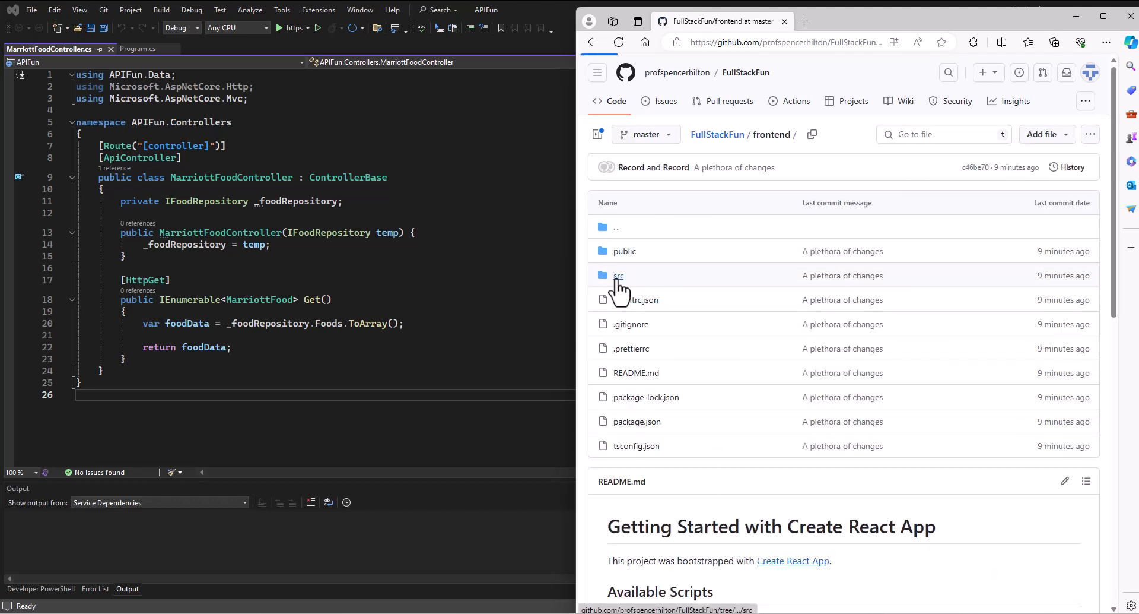
pyautogui.hotkey('alt', 'Left')
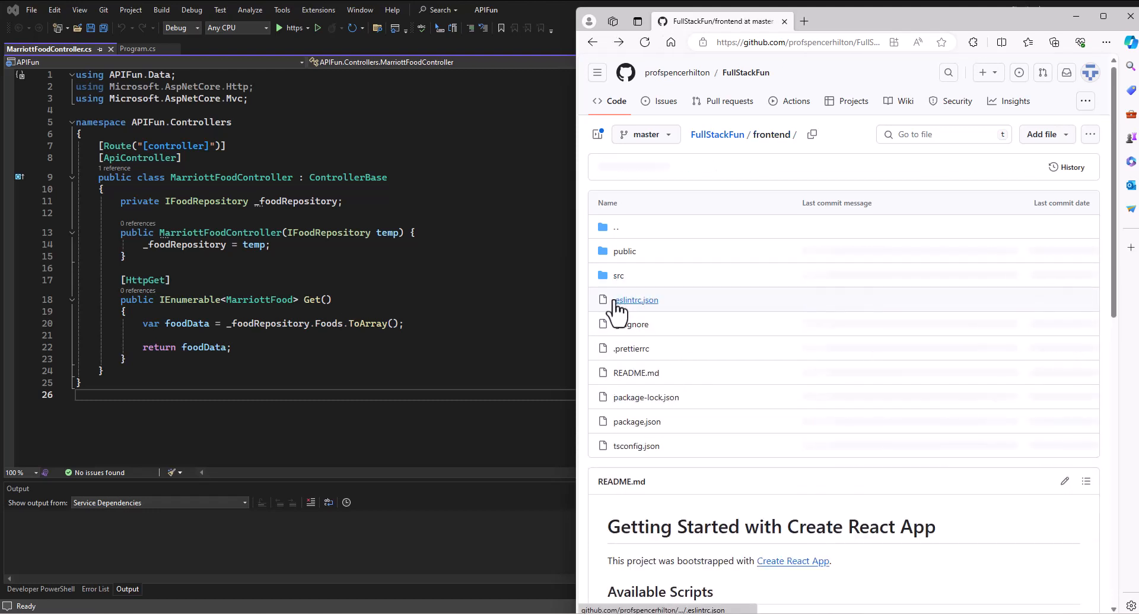
pyautogui.hotkey('alt', 'Left')
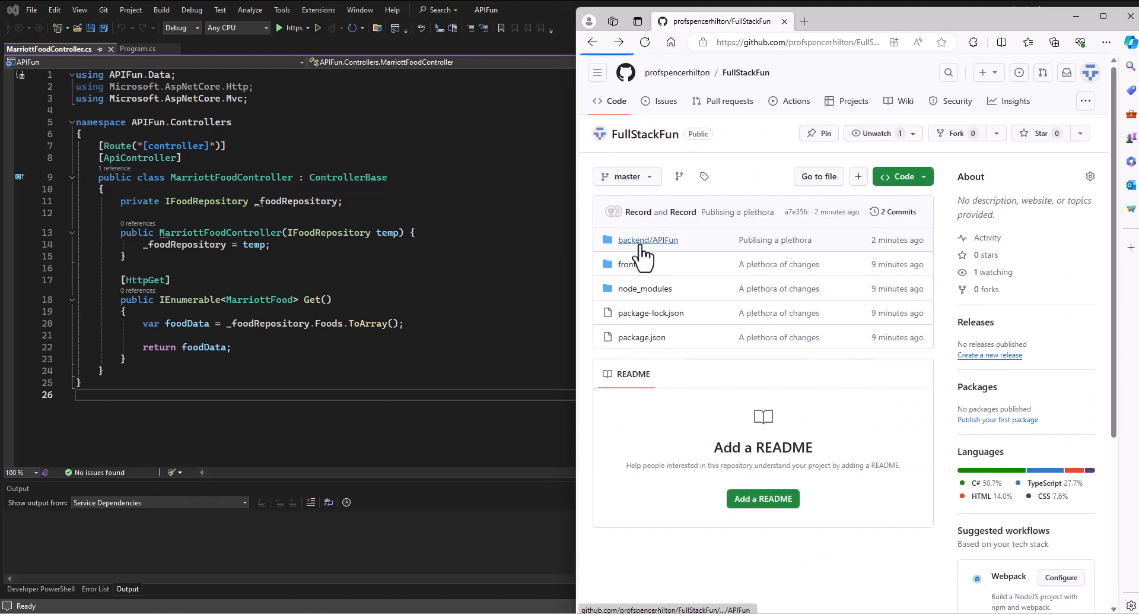
pyautogui.click(642, 242)
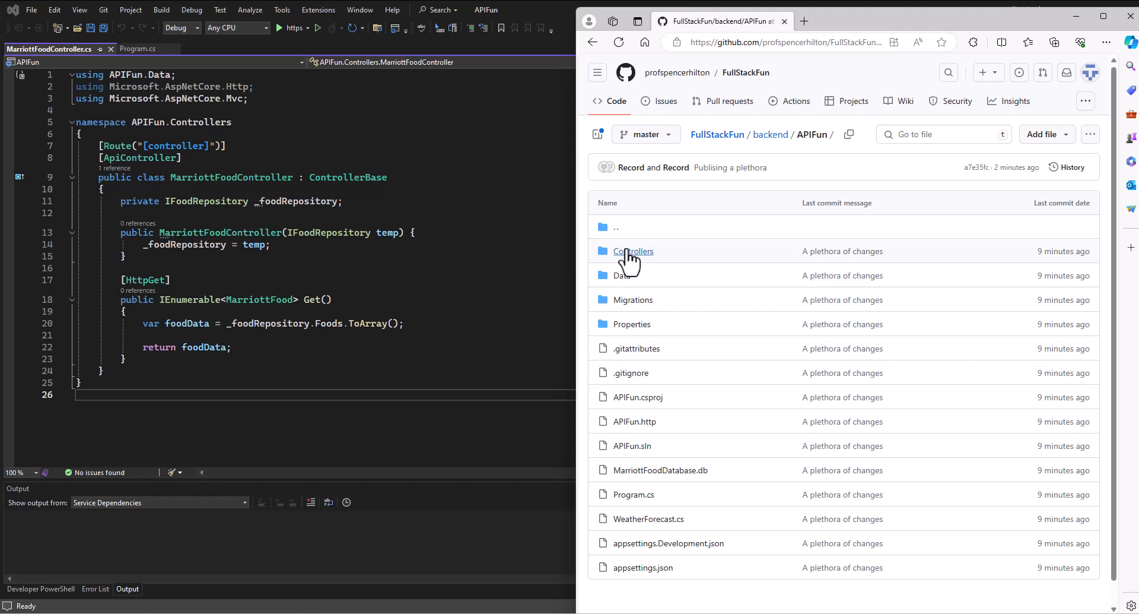